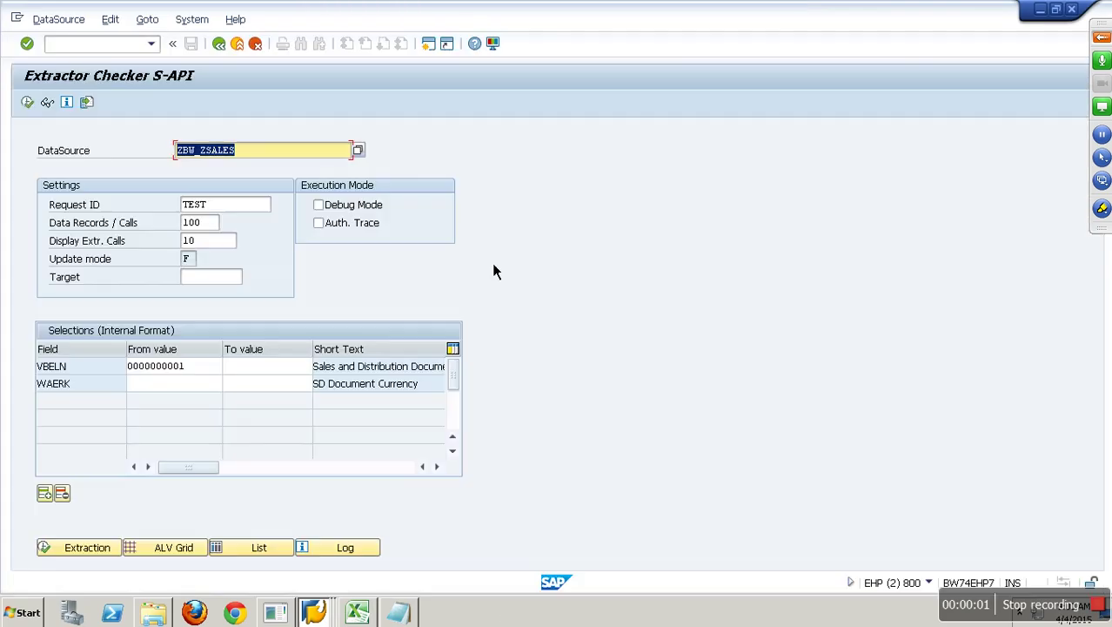
Log off with /nex twice, closing both SAP GUI sessions
left_click(82, 46)
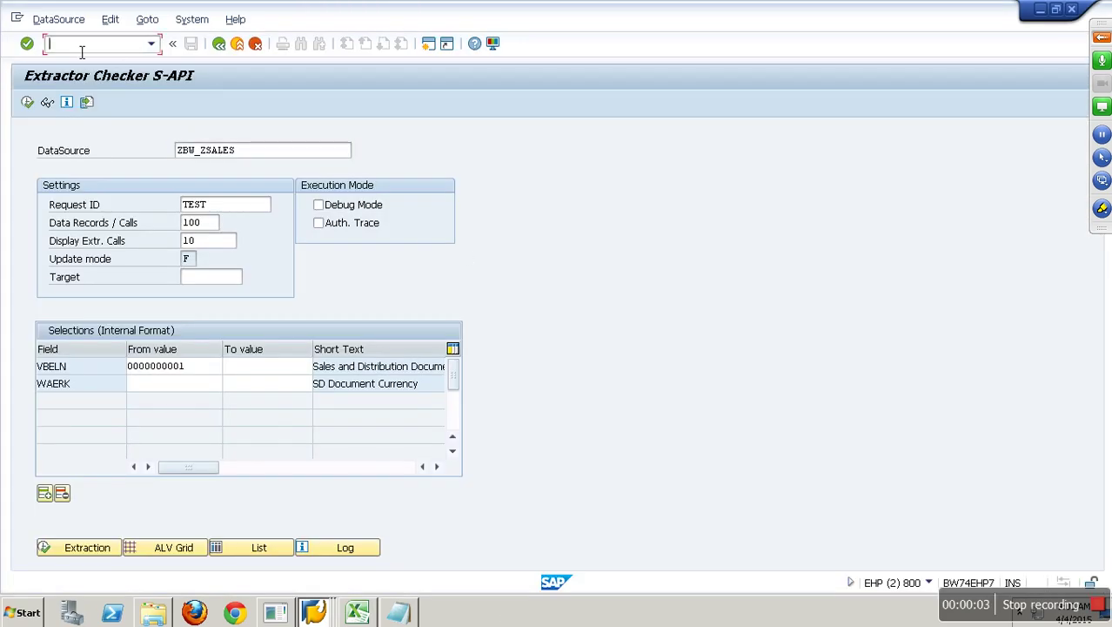
type("/nex")
key("Return")
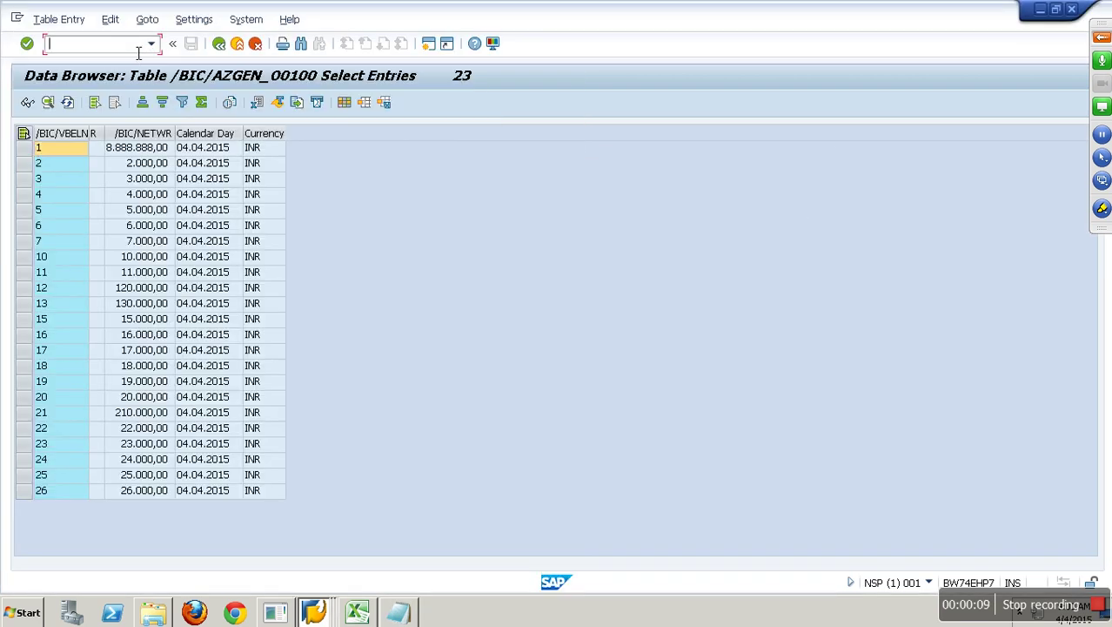
type("/nex")
key("Return")
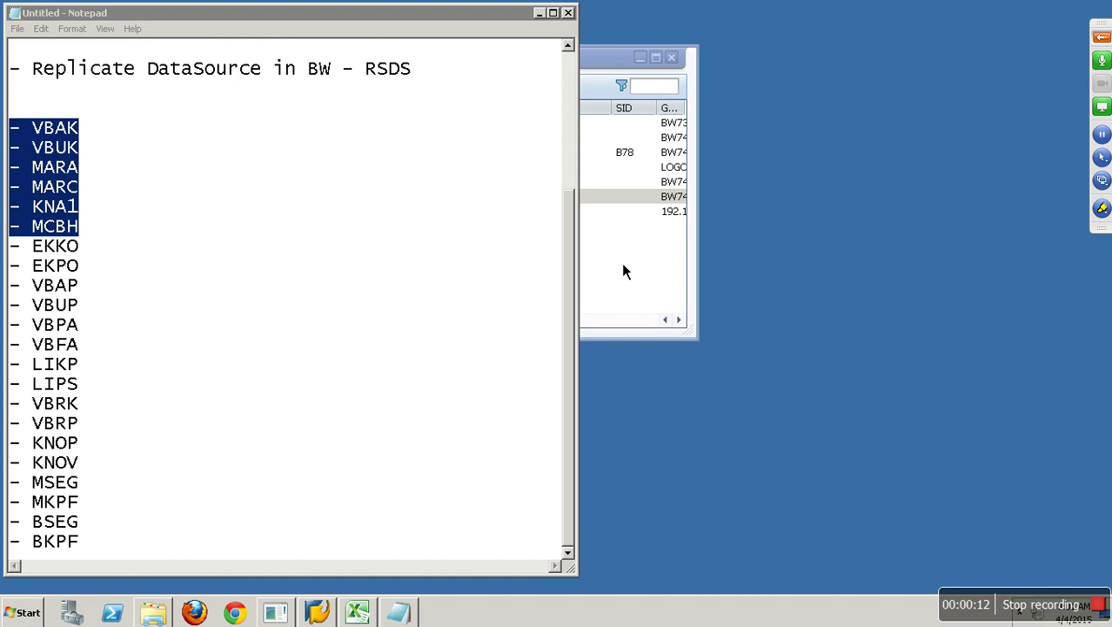
Log on to the EHP7 system with the user name and password
left_click(623, 272)
left_click(336, 197)
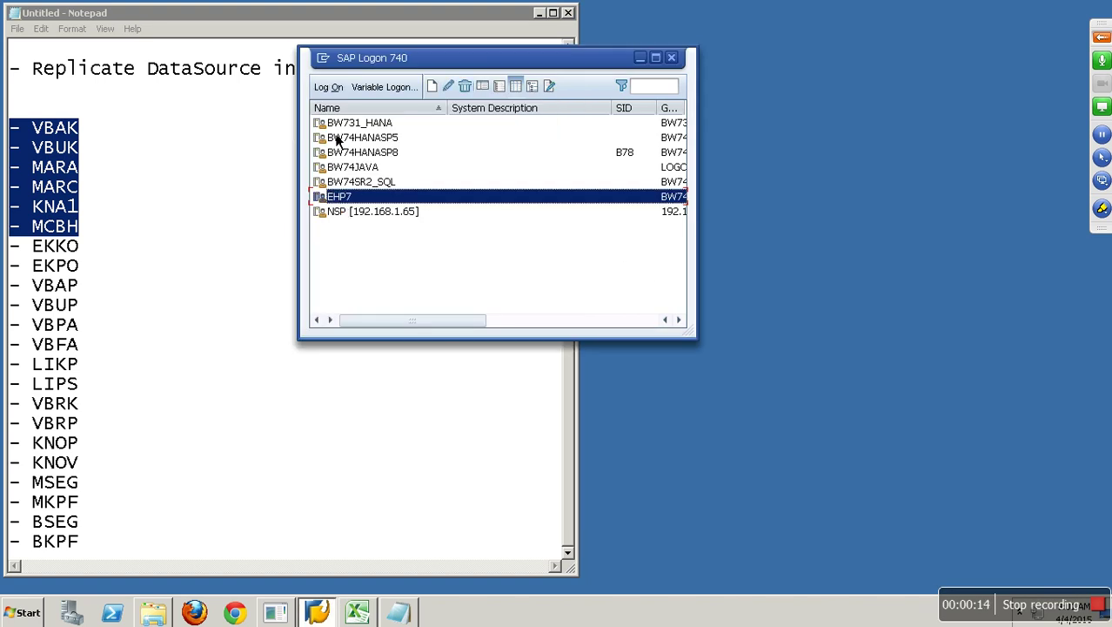
left_click(329, 87)
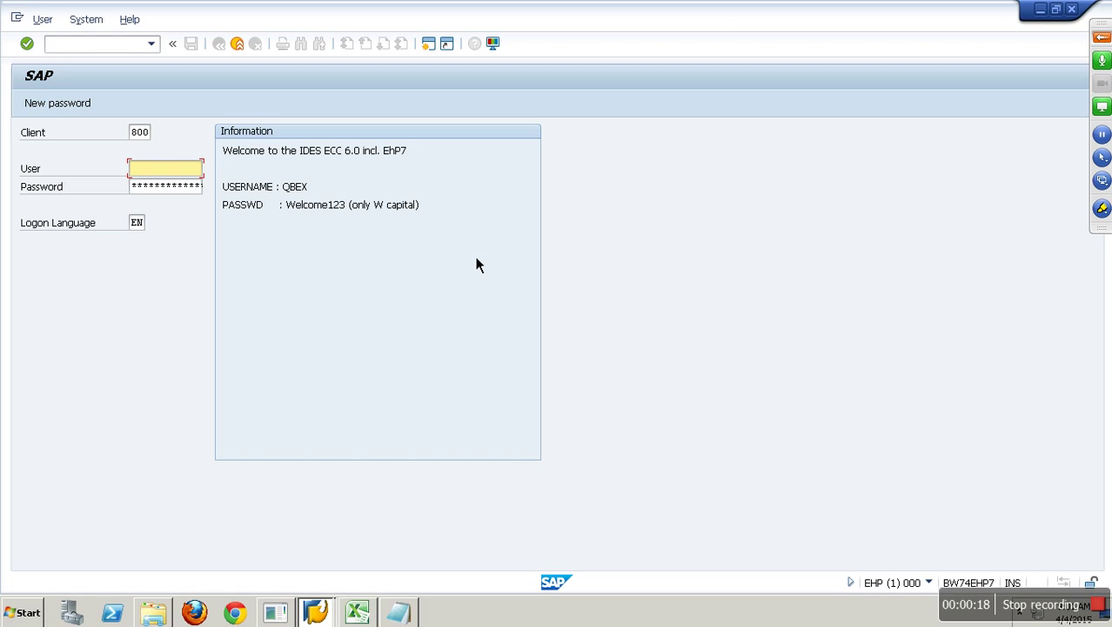
type("qbex")
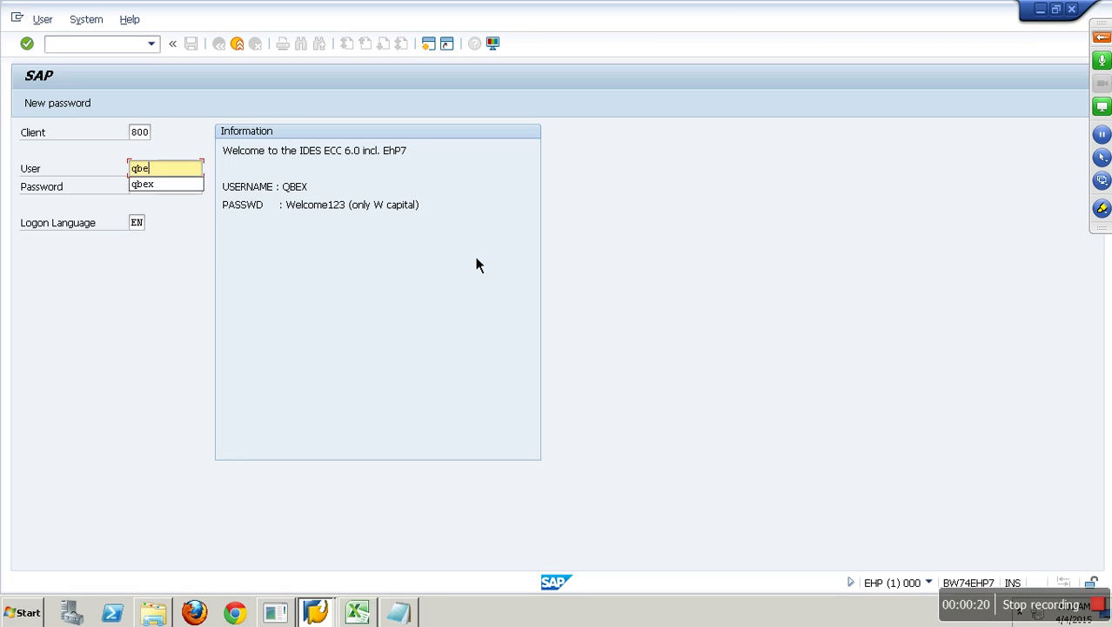
key("Tab")
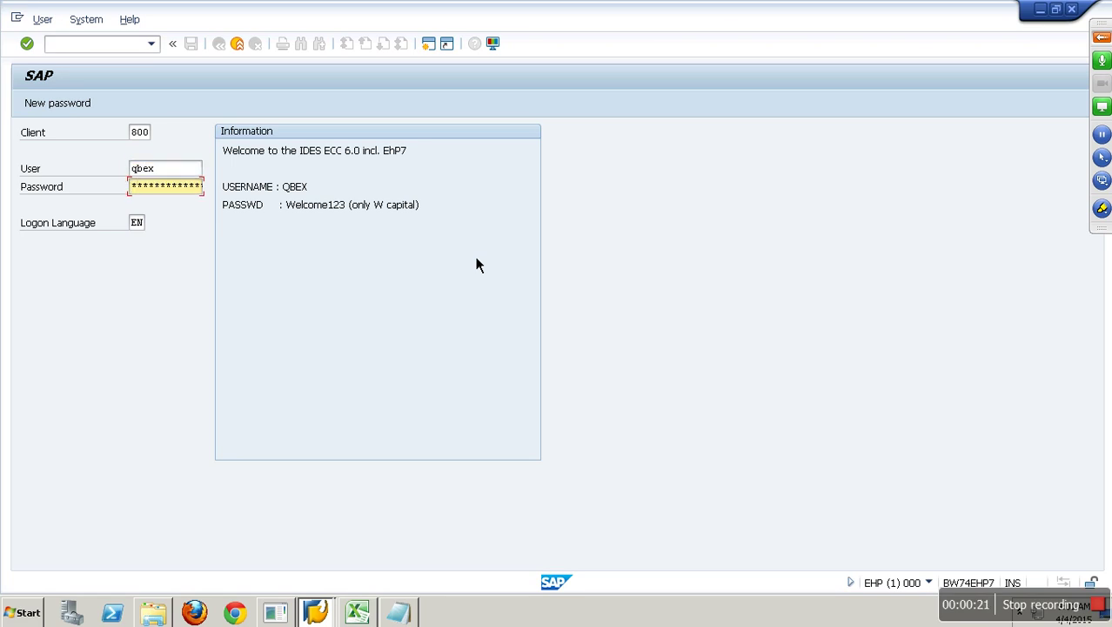
type("om")
key("Return")
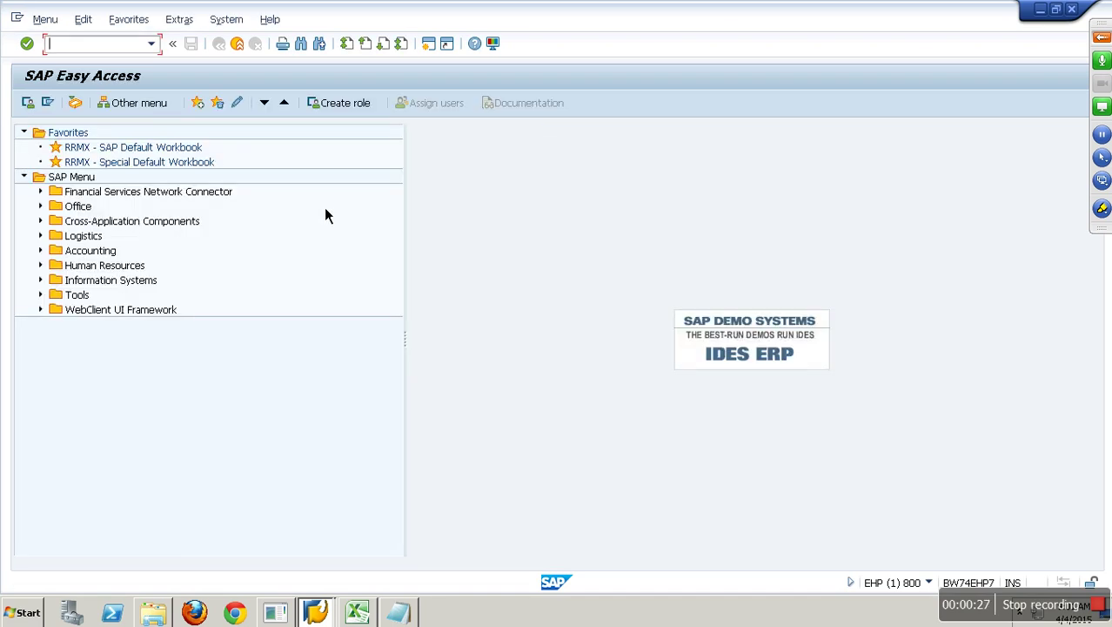
Display table VBAK in SE11 and highlight its MANDT and VBELN key fields
type("se11")
key("Return")
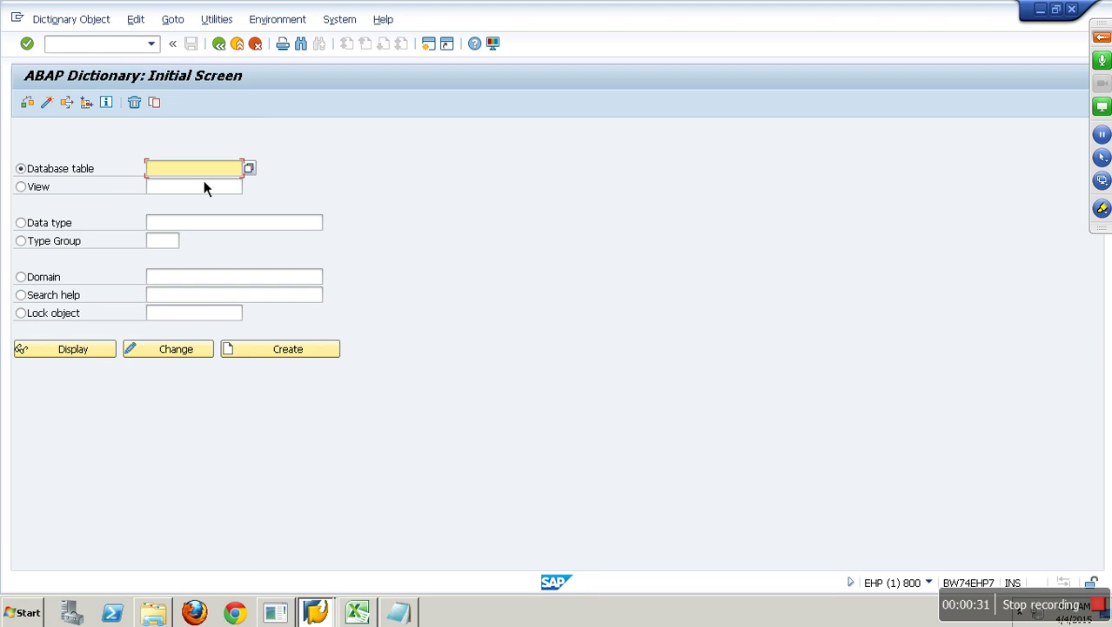
type("vbak")
left_click(97, 354)
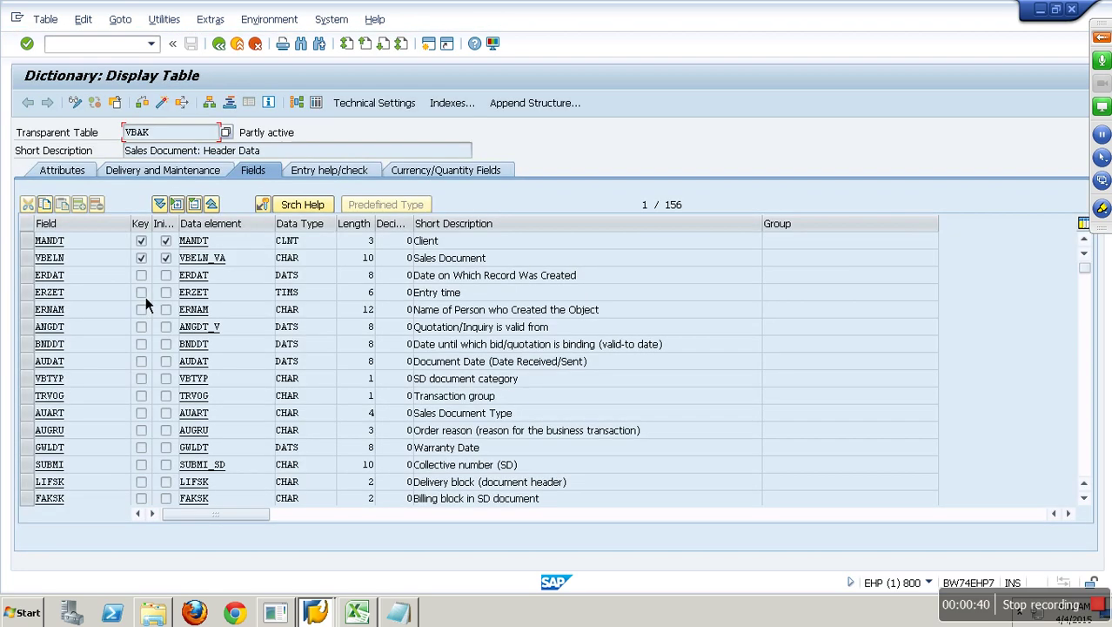
left_click_drag(26, 240, 26, 258)
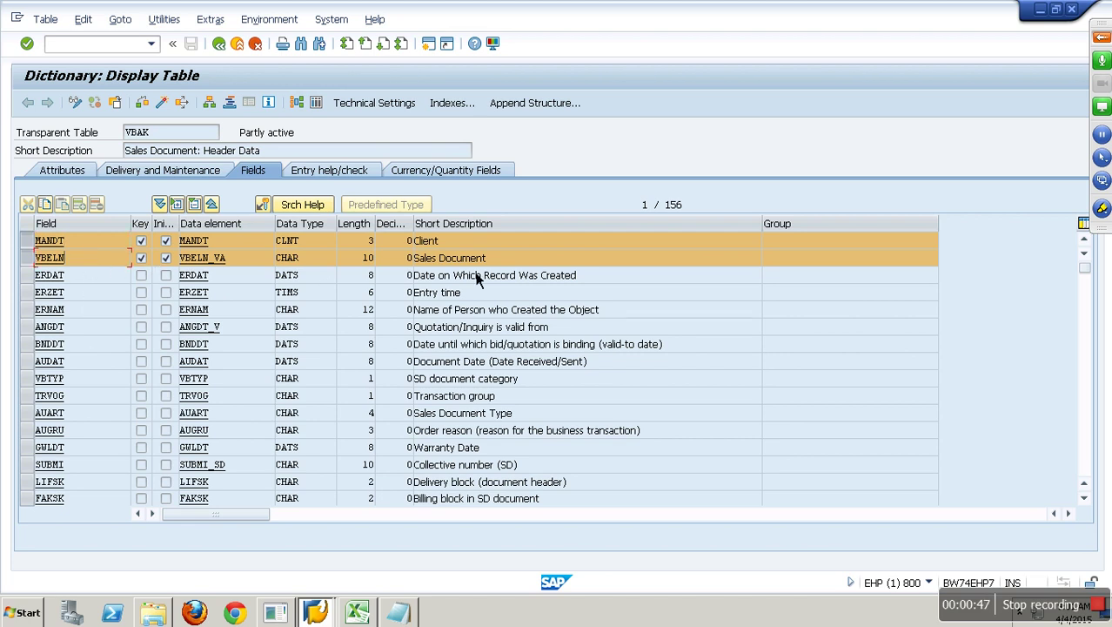
left_click(505, 264)
left_click_drag(506, 265, 408, 261)
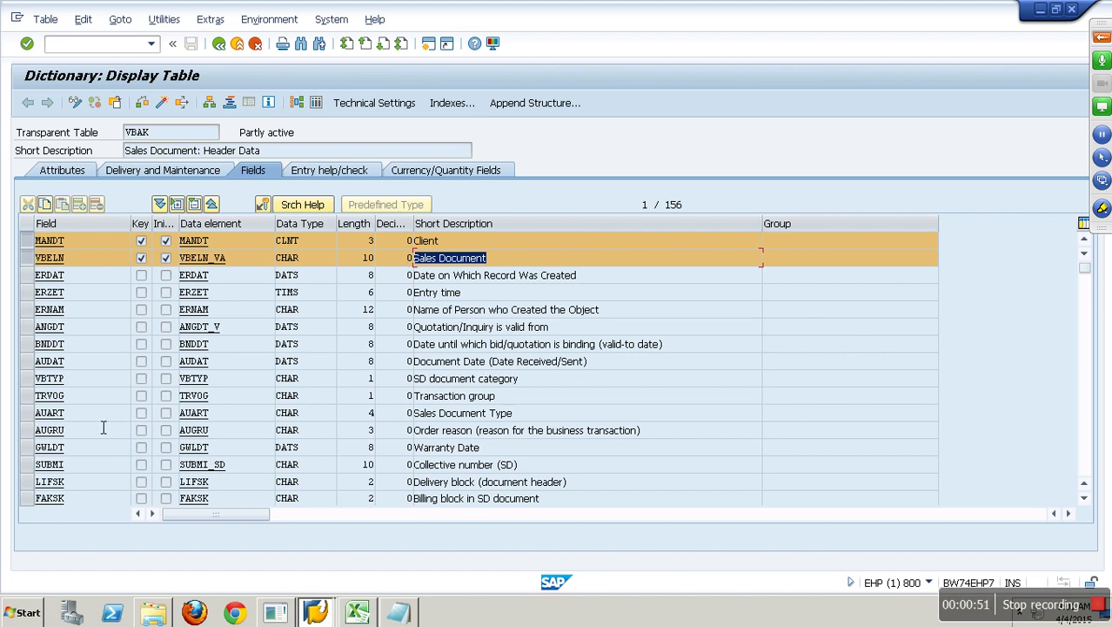
Highlight VBAK's NETWR, WAERK and ERDAT fields and their descriptions
scroll(103, 427, "down", 2)
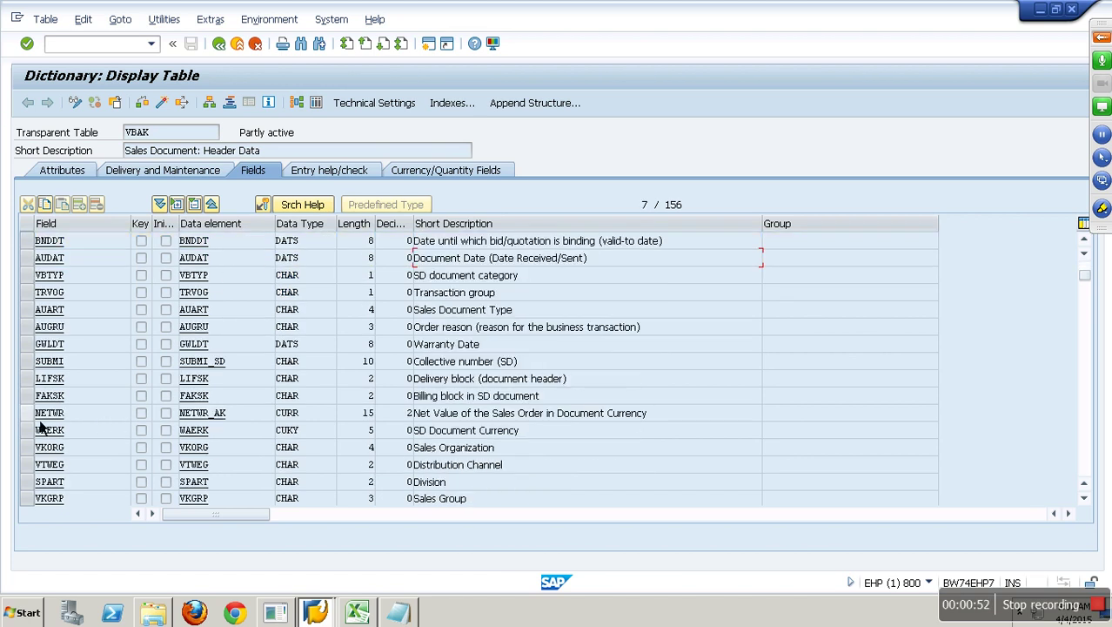
left_click_drag(26, 412, 67, 437)
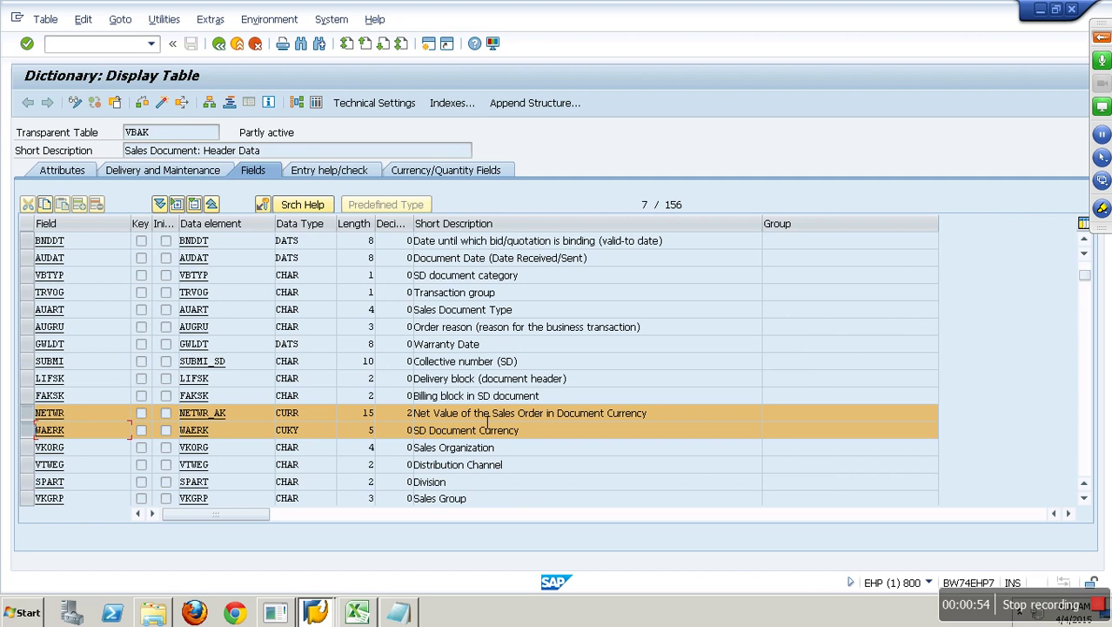
left_click_drag(474, 414, 688, 414)
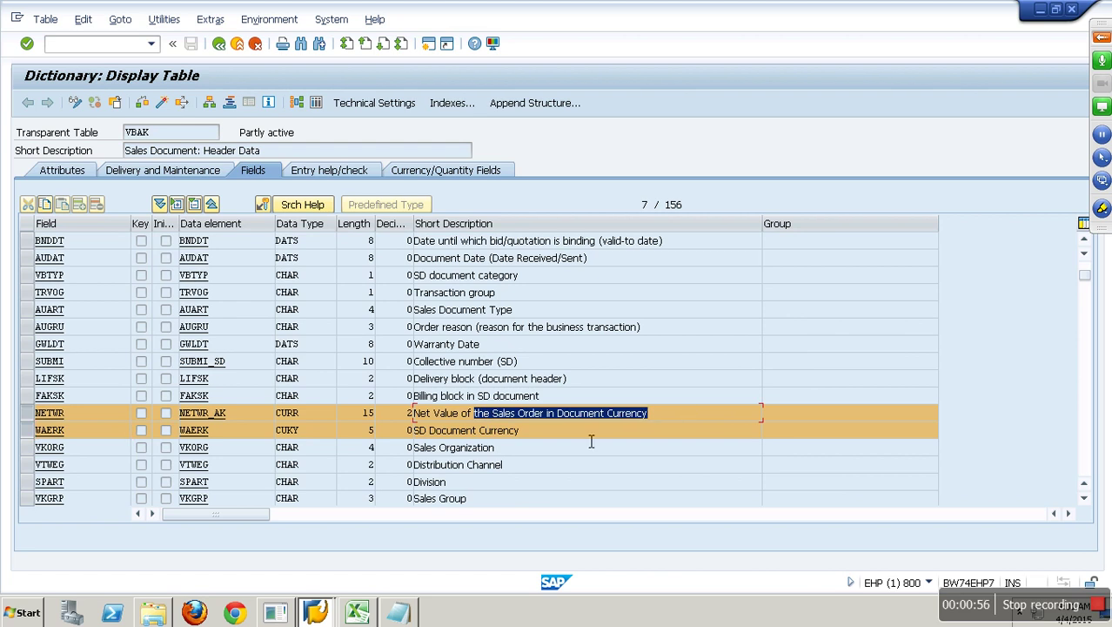
left_click_drag(574, 434, 331, 441)
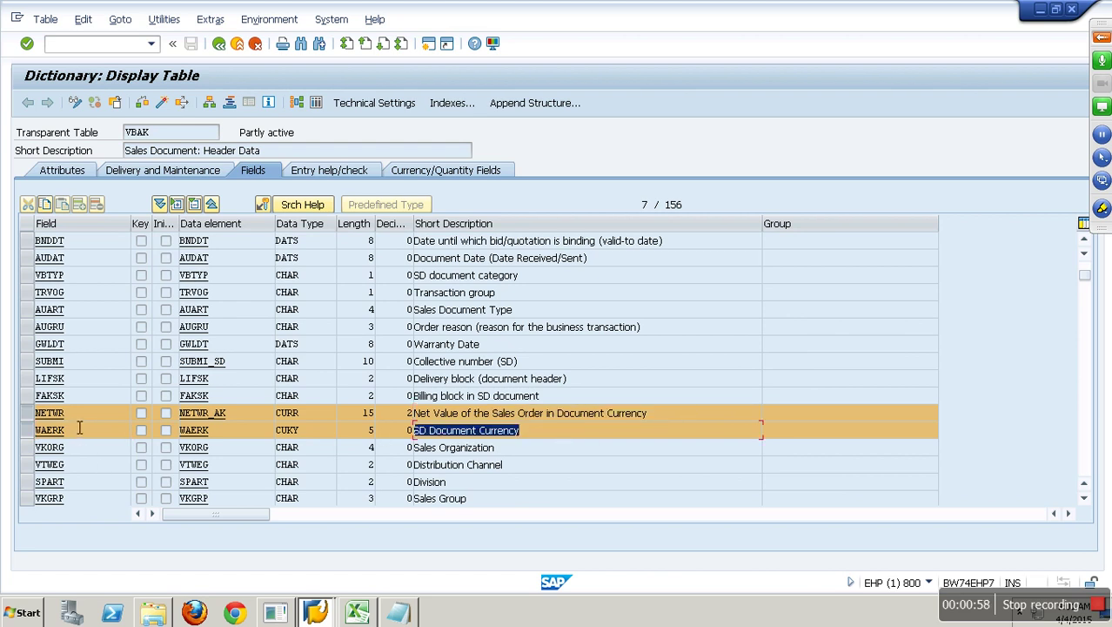
scroll(79, 427, "up", 2)
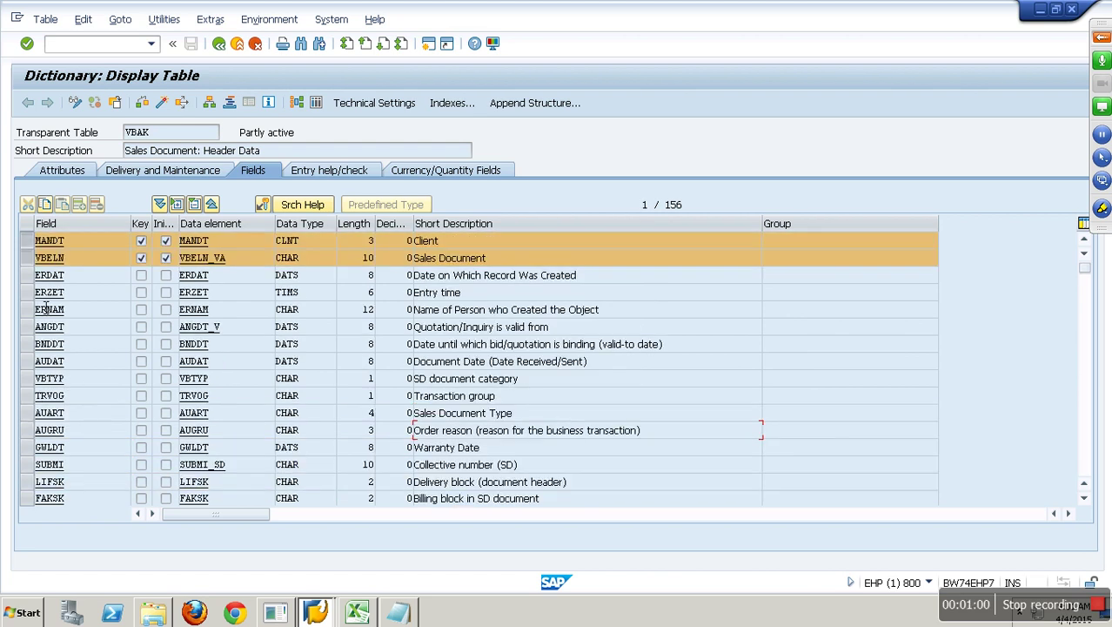
left_click(37, 280)
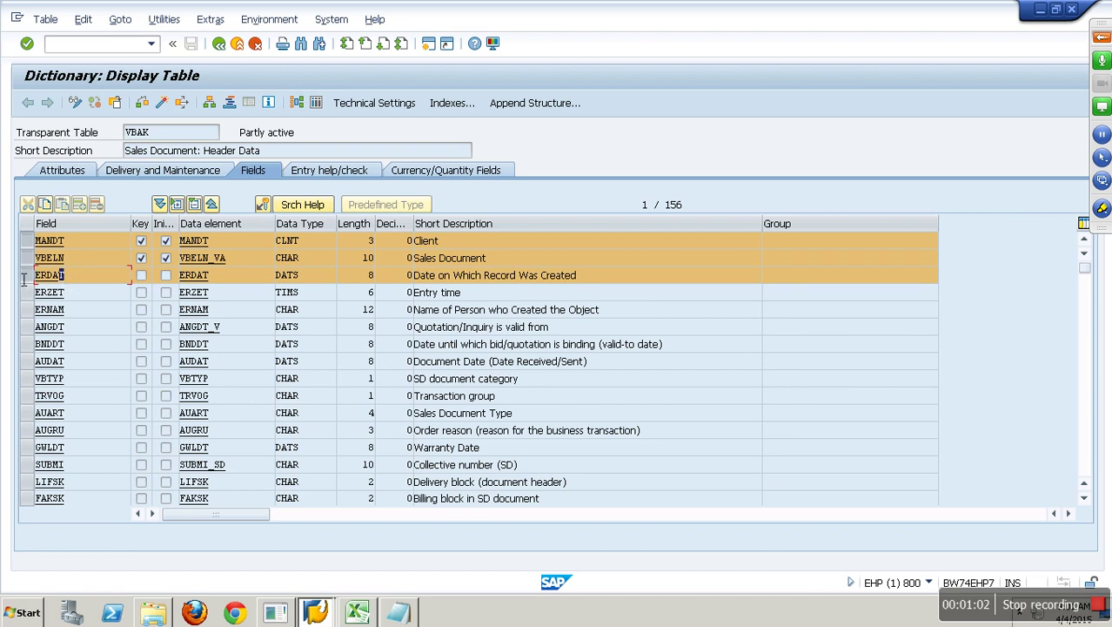
double_click(41, 277)
left_click_drag(578, 277, 400, 281)
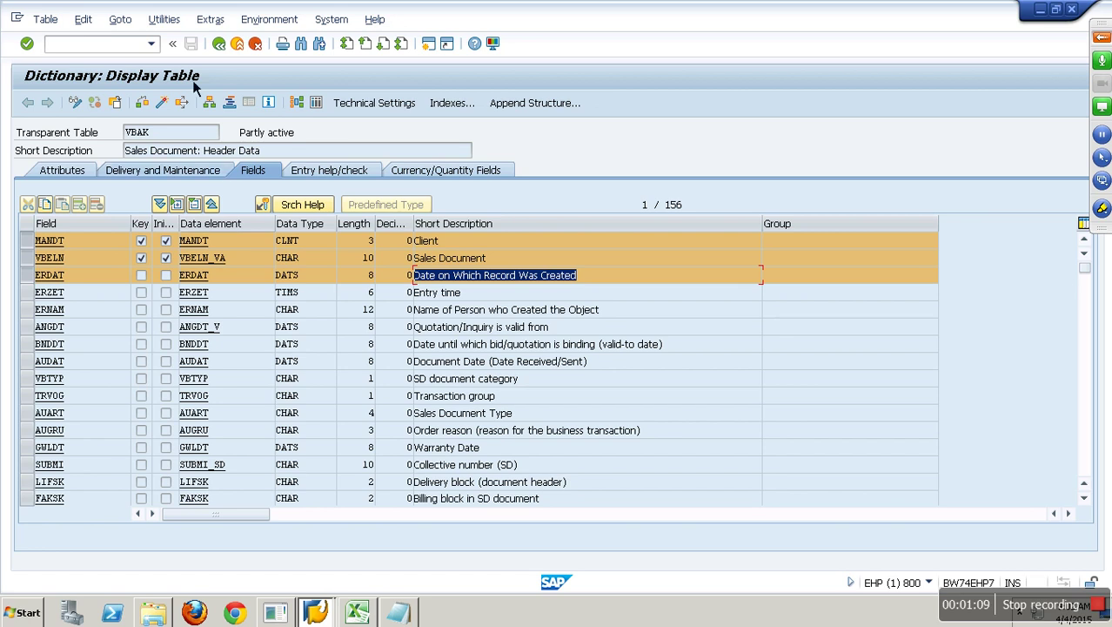
Open a second ABAP Dictionary session with /ose11
left_click(107, 47)
type("/ose11")
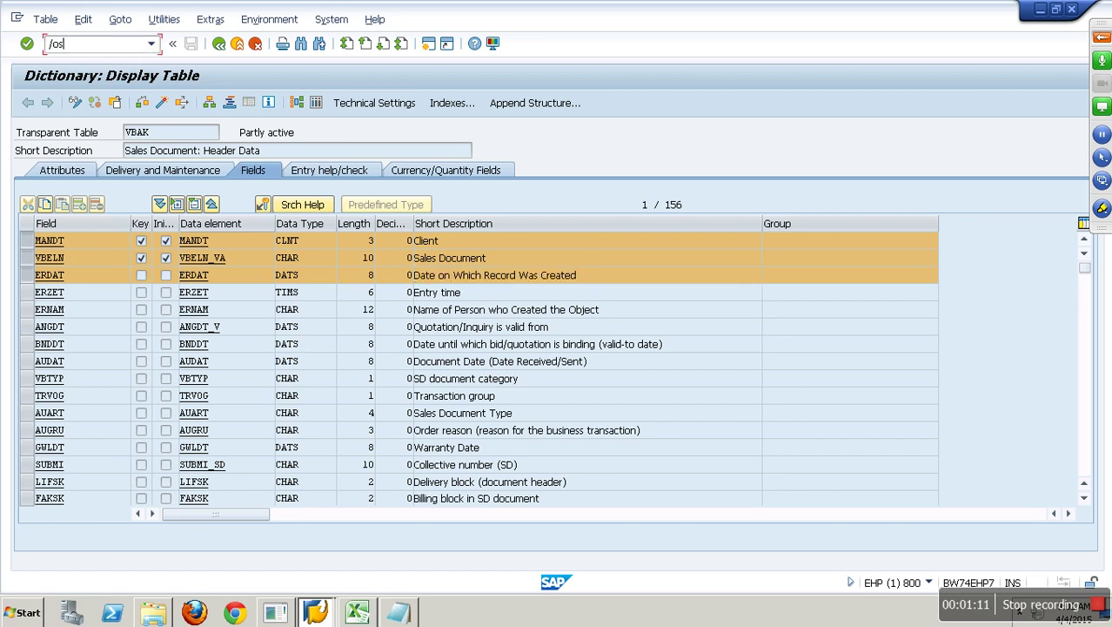
key("Return")
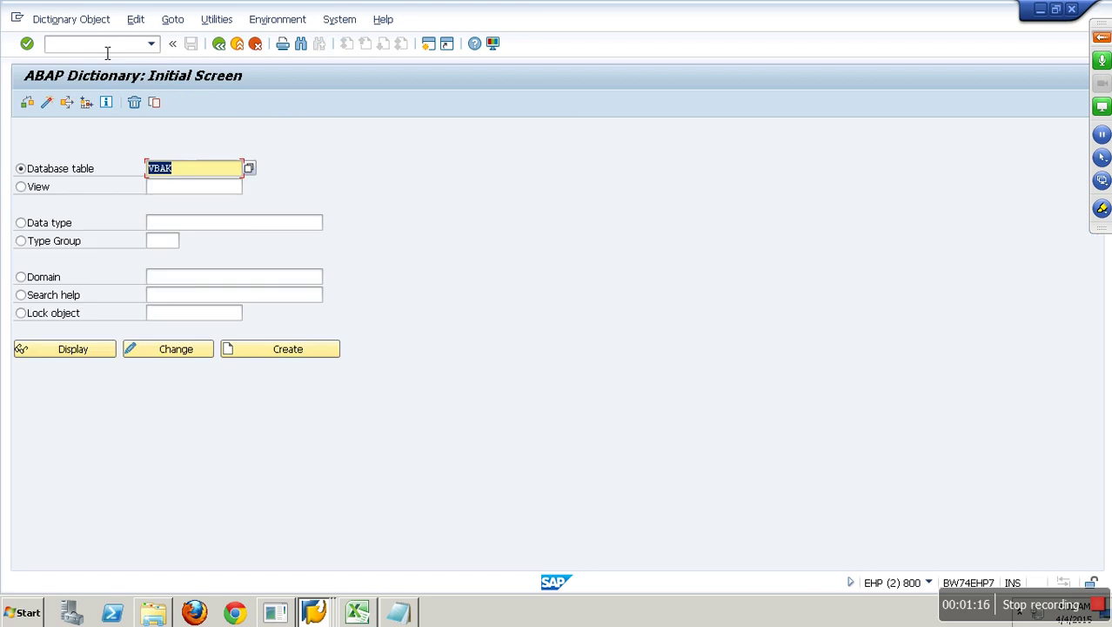
Display table VBUK and select its MANDT and VBELN key rows
type("vbuk")
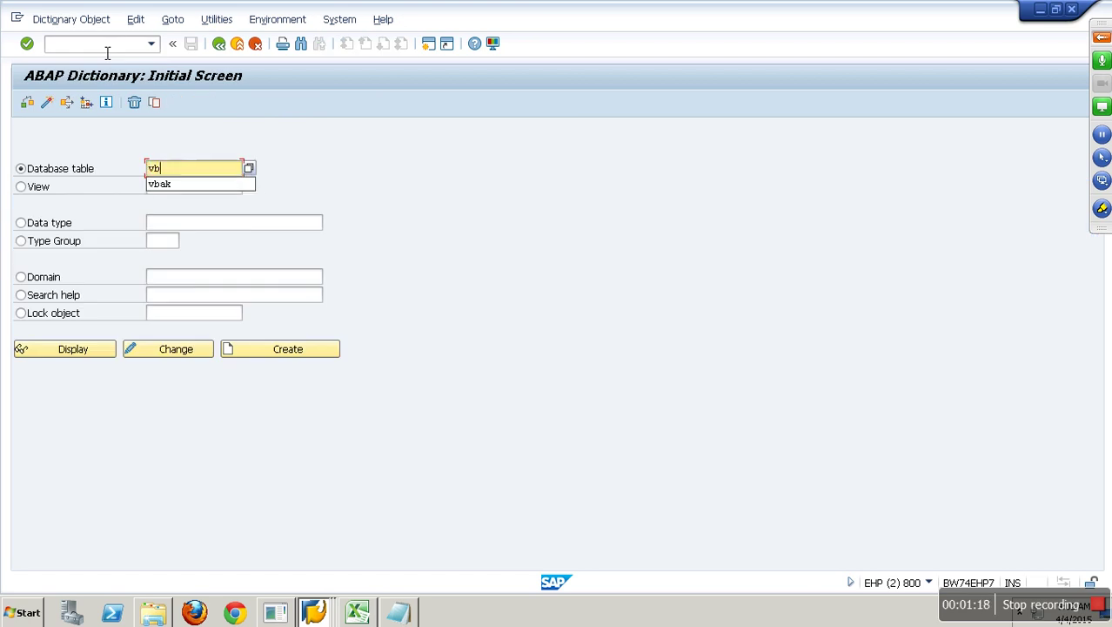
left_click(95, 353)
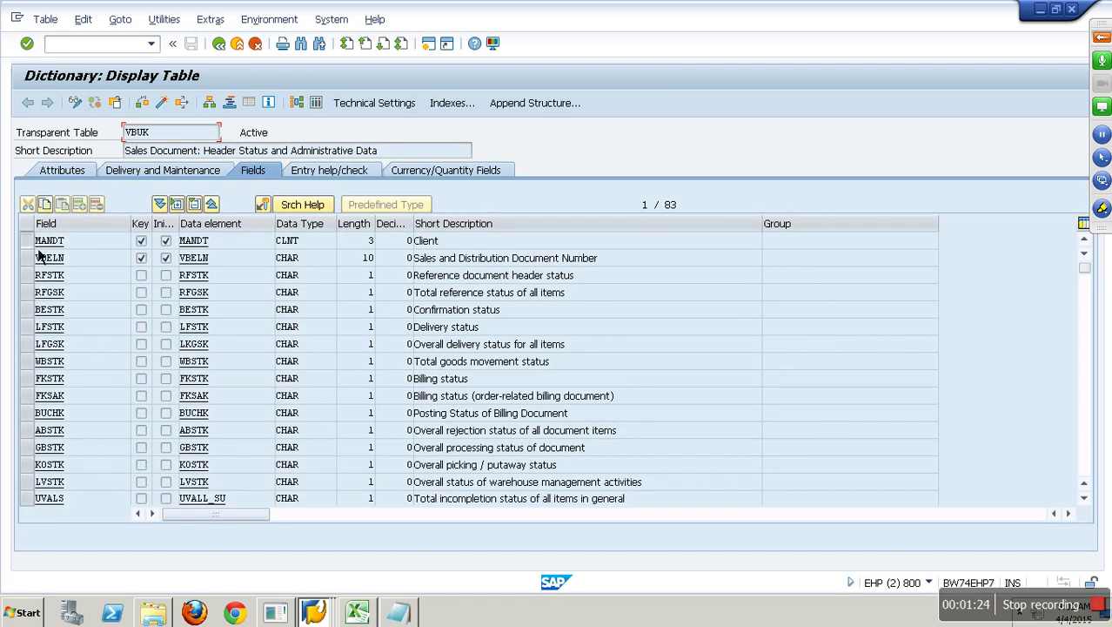
left_click_drag(37, 253, 38, 241)
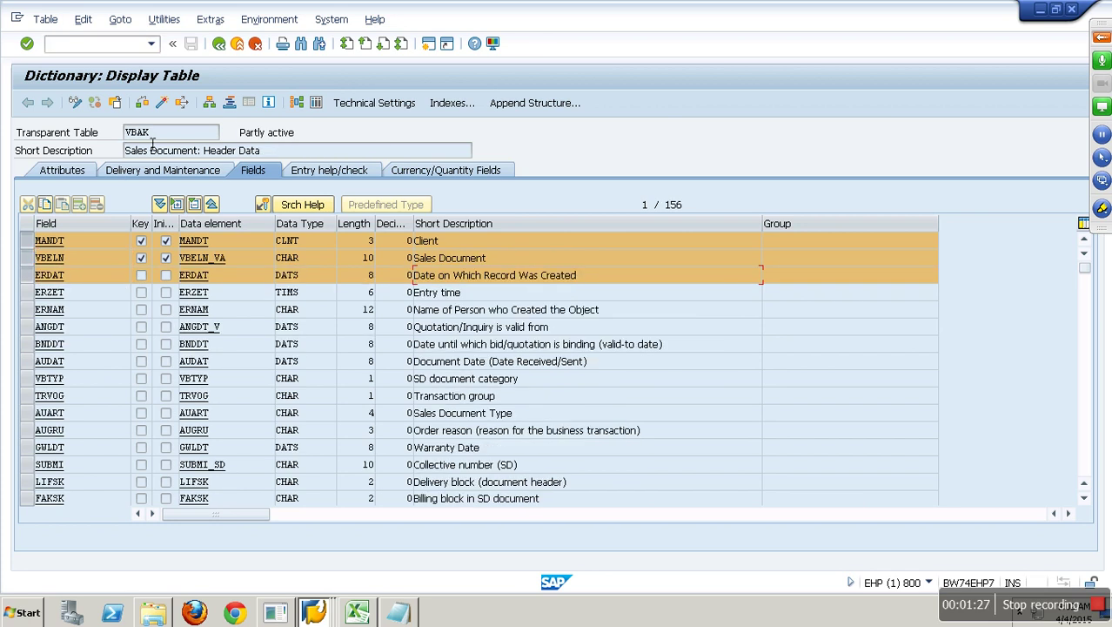
left_click(149, 136)
left_click_drag(149, 135, 139, 150)
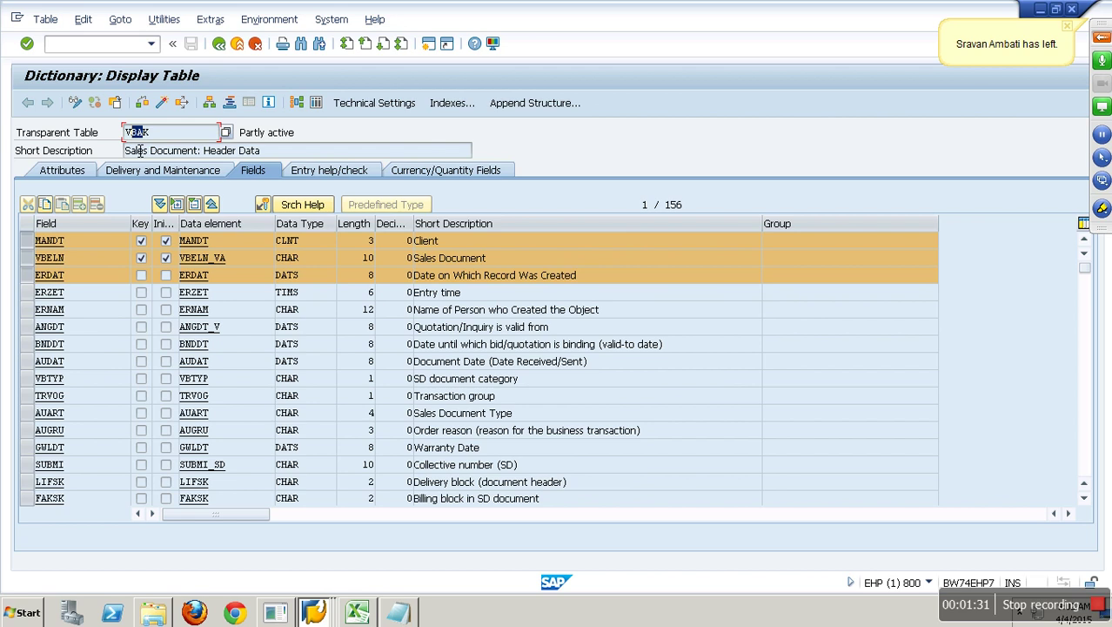
type("UK")
key("Return")
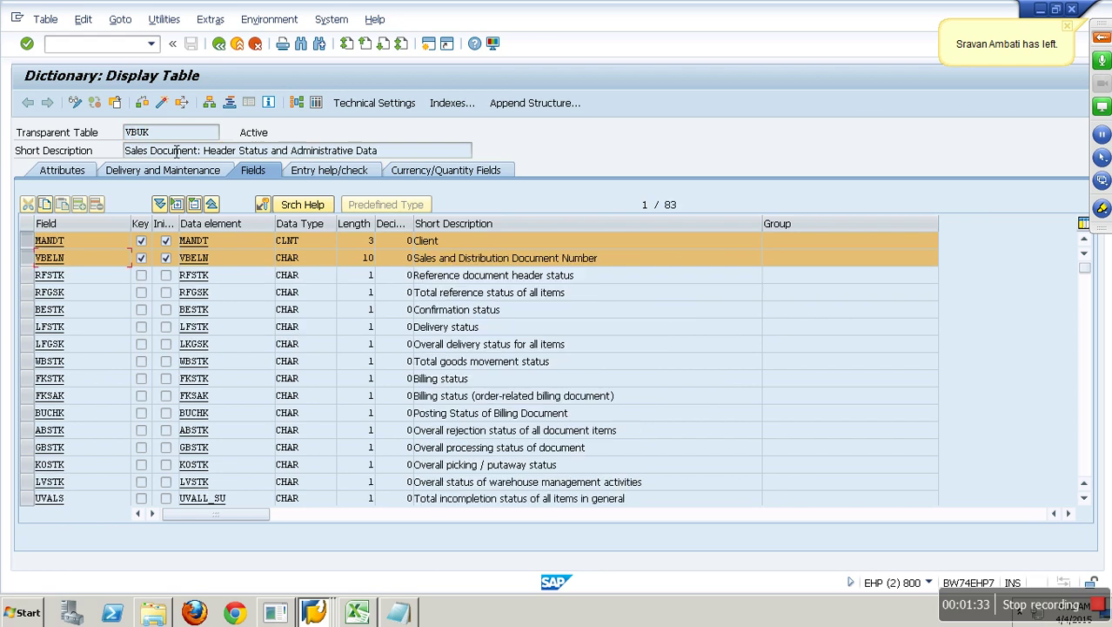
double_click(133, 132)
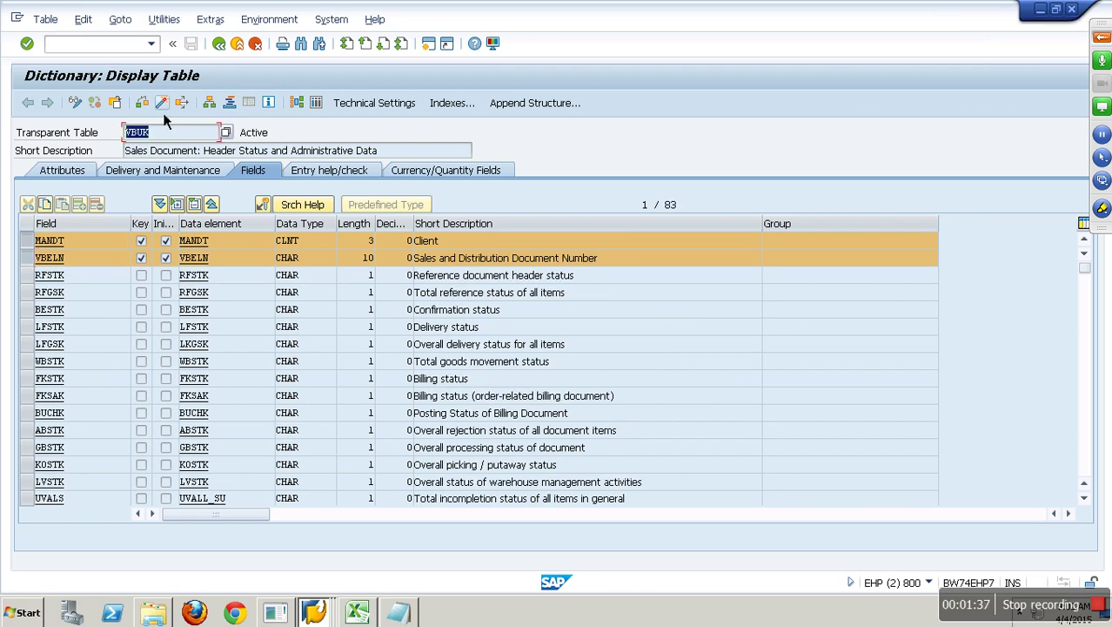
Mark VBUK's LFSTK, FKSTK and GBSTK status fields
left_click(26, 327)
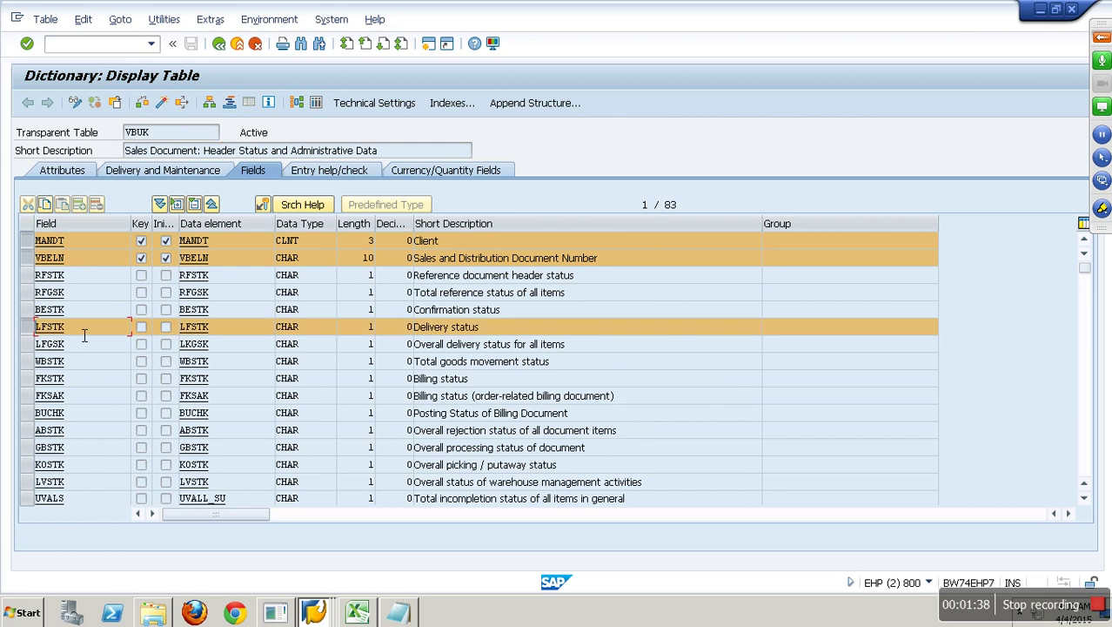
left_click_drag(82, 330, 29, 342)
left_click_drag(481, 329, 375, 332)
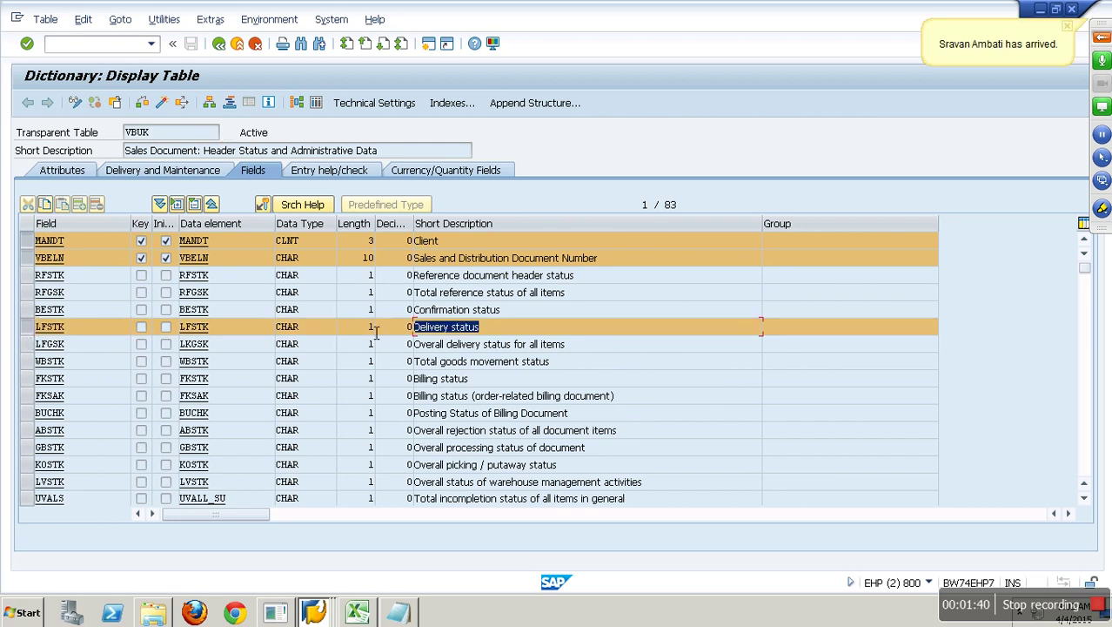
left_click(37, 385)
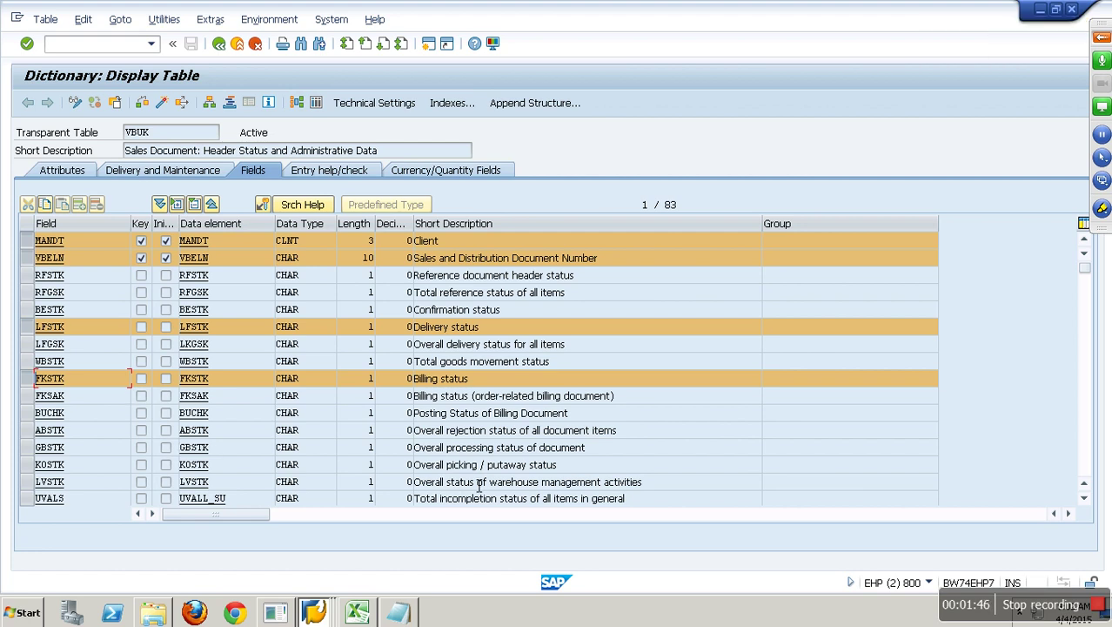
left_click(37, 453)
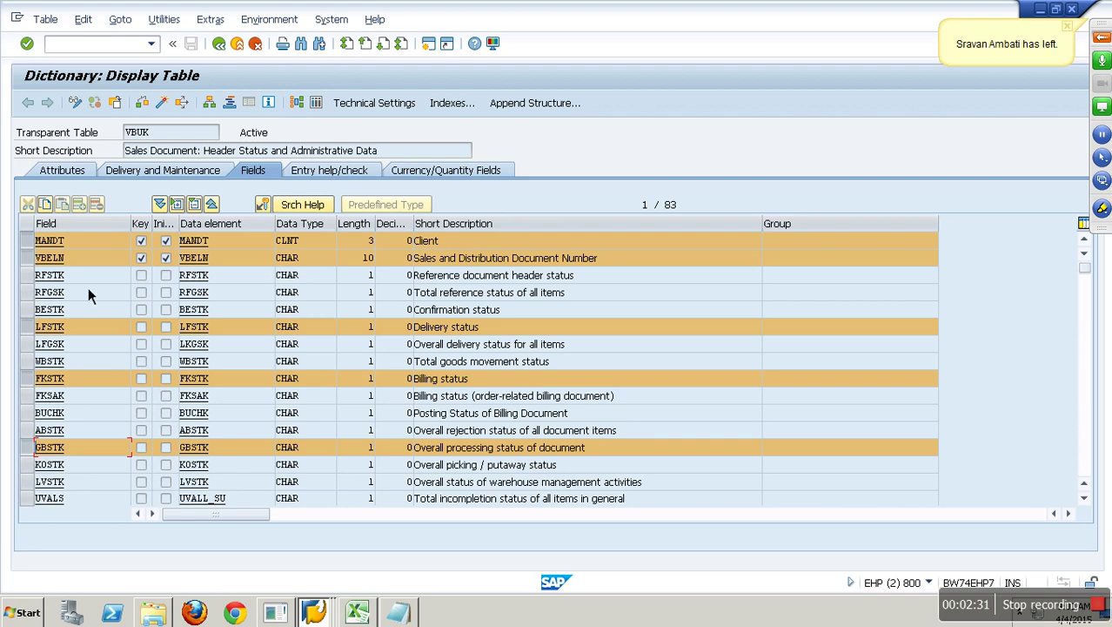
Clear the MANDT and VBELN row markings in the VBUK and VBAK field lists
left_click(26, 240)
left_click(26, 258)
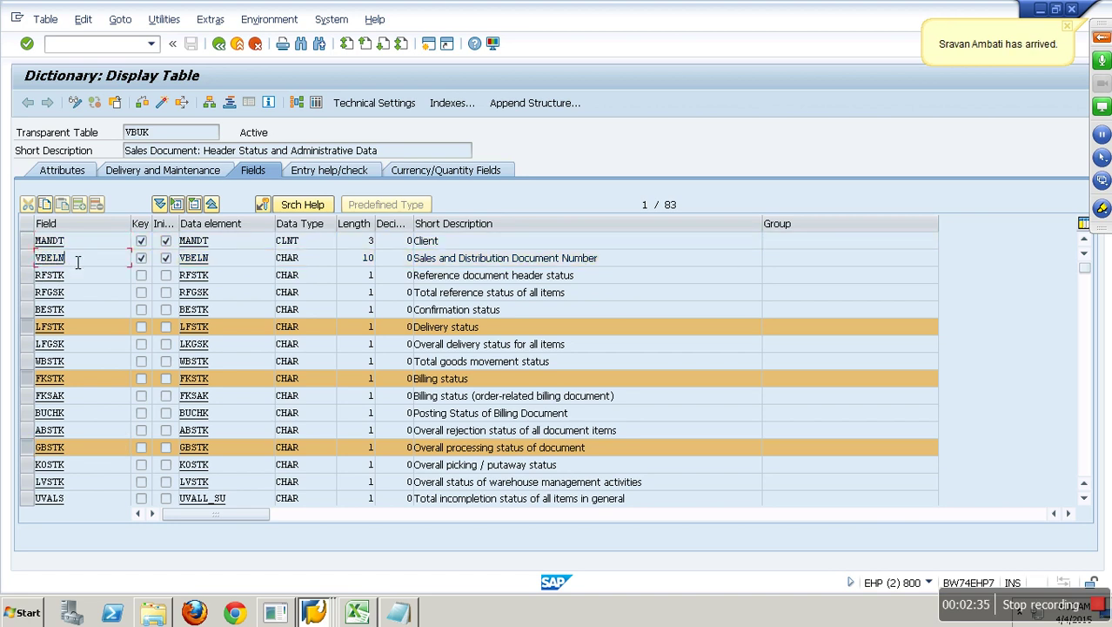
key("F3")
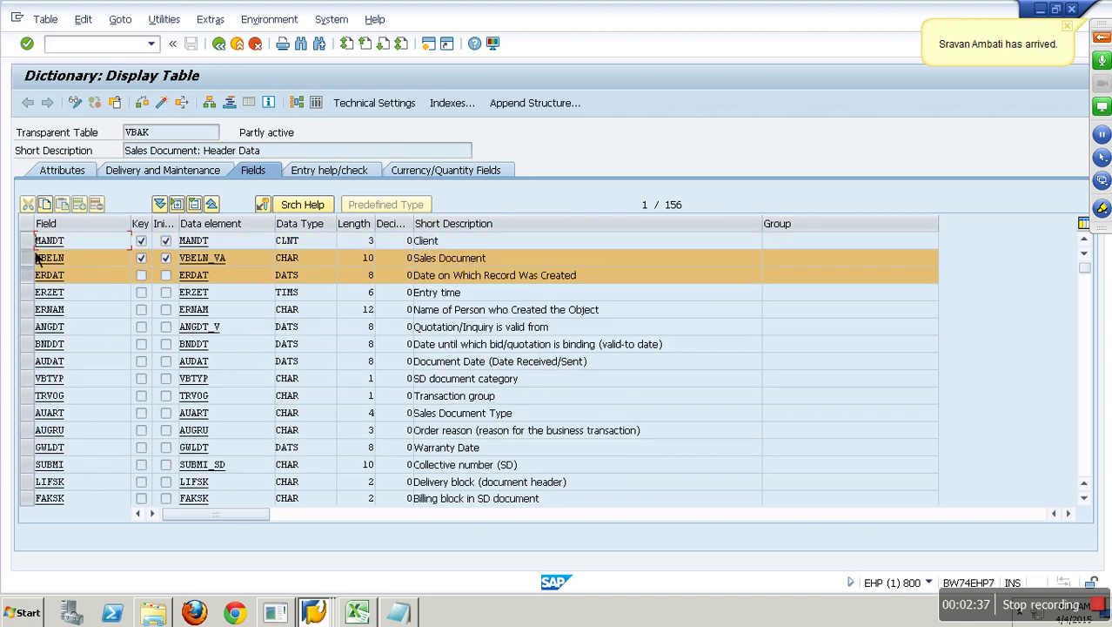
left_click(37, 258)
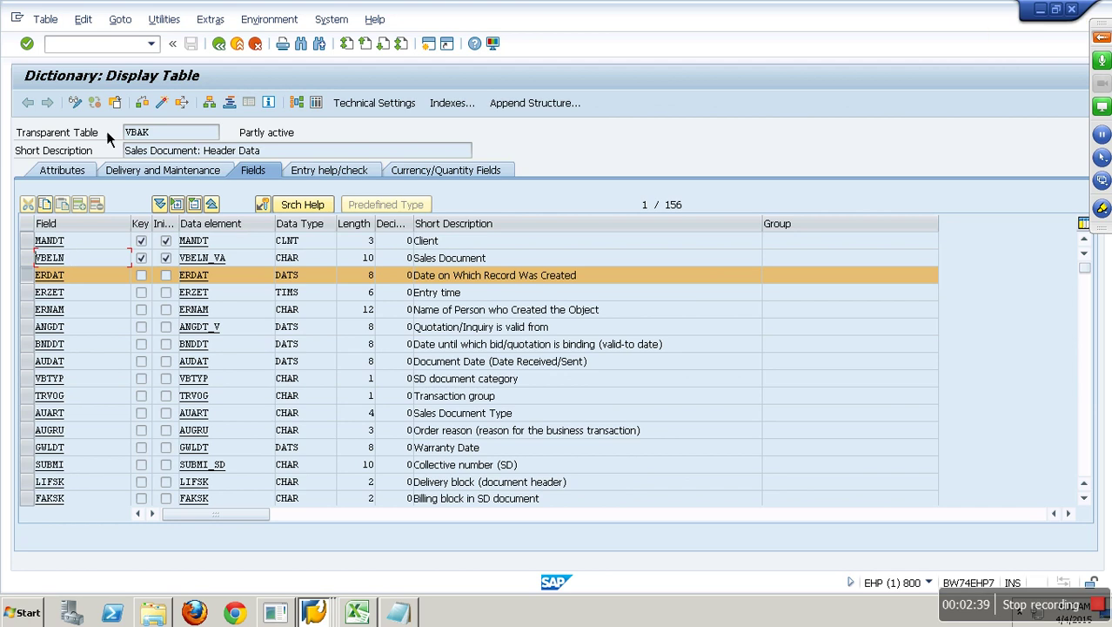
In a new SE11 session, create database view ZBW_V_SALES
left_click(114, 48)
type("/ose11")
key("Return")
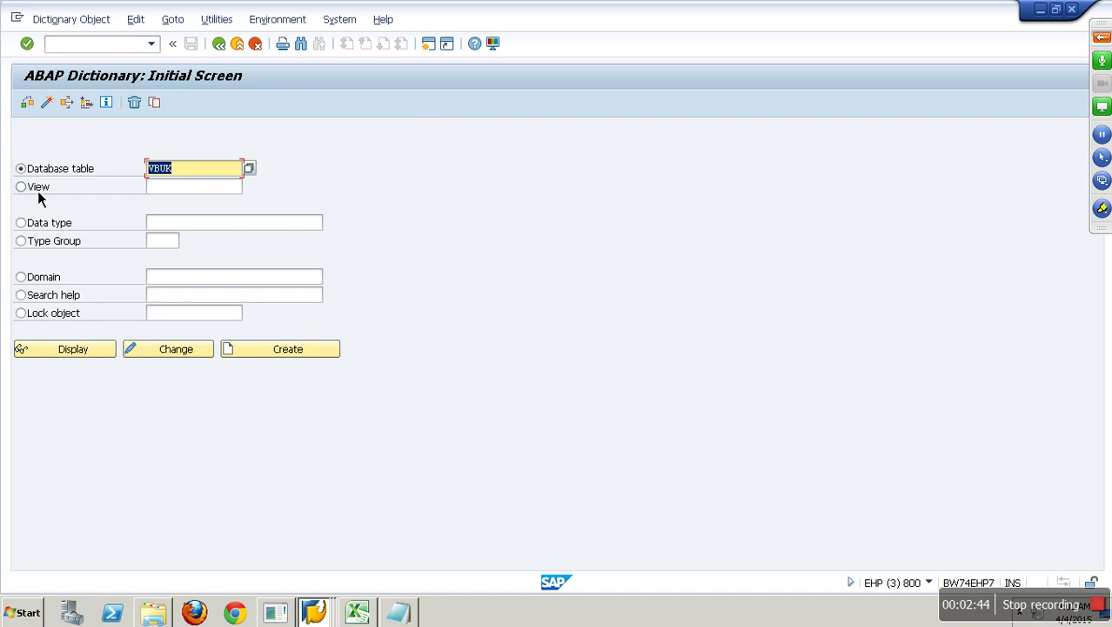
left_click(166, 188)
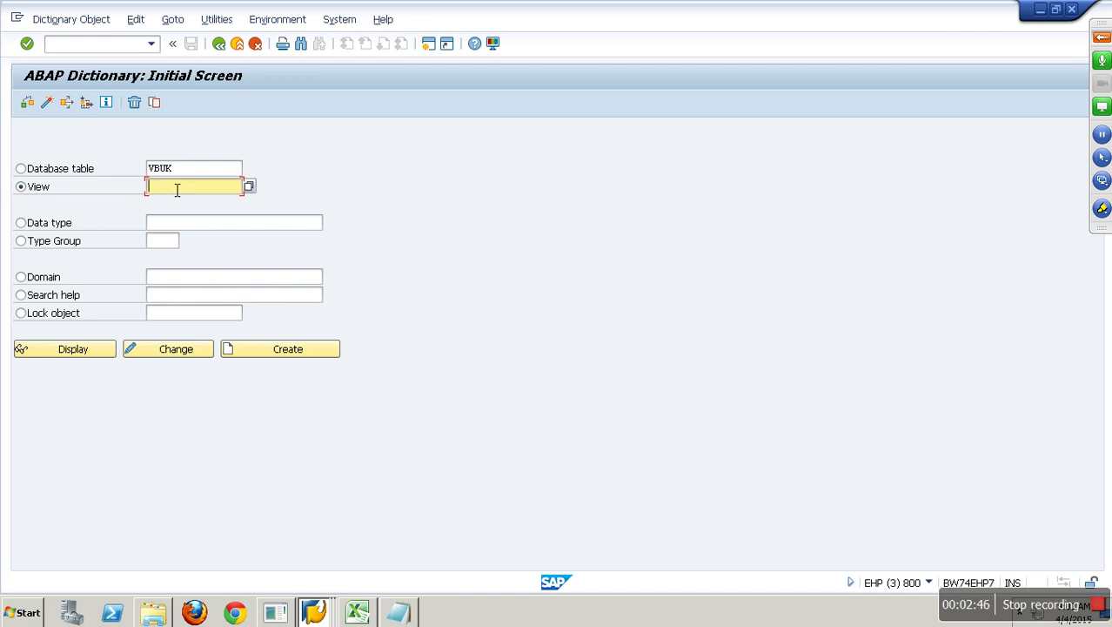
type("zbw_v_sales")
left_click(295, 354)
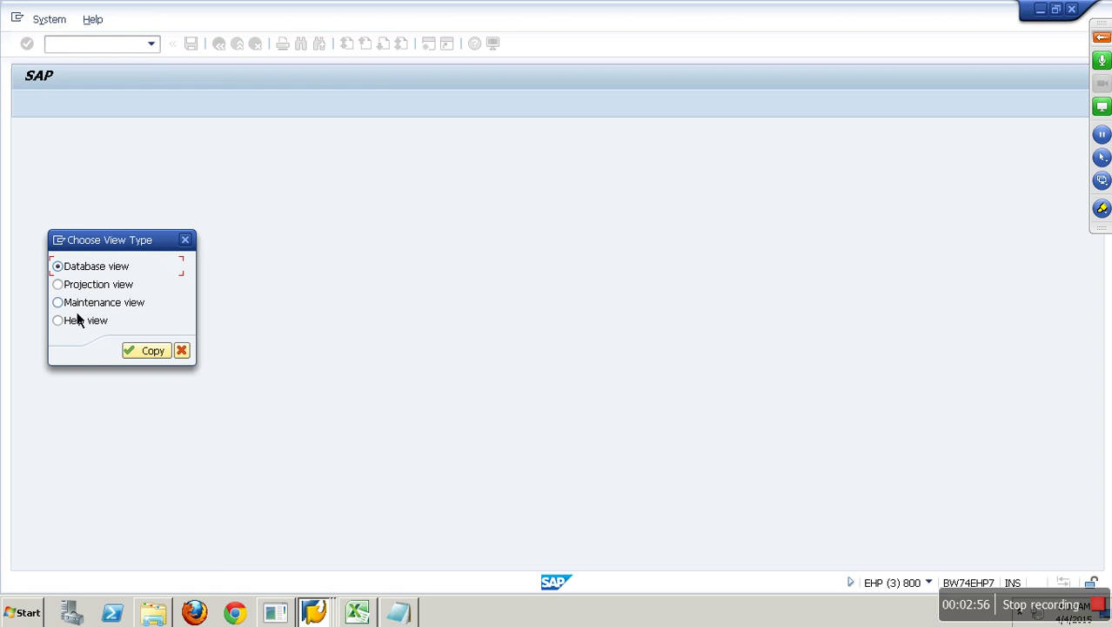
left_click(150, 350)
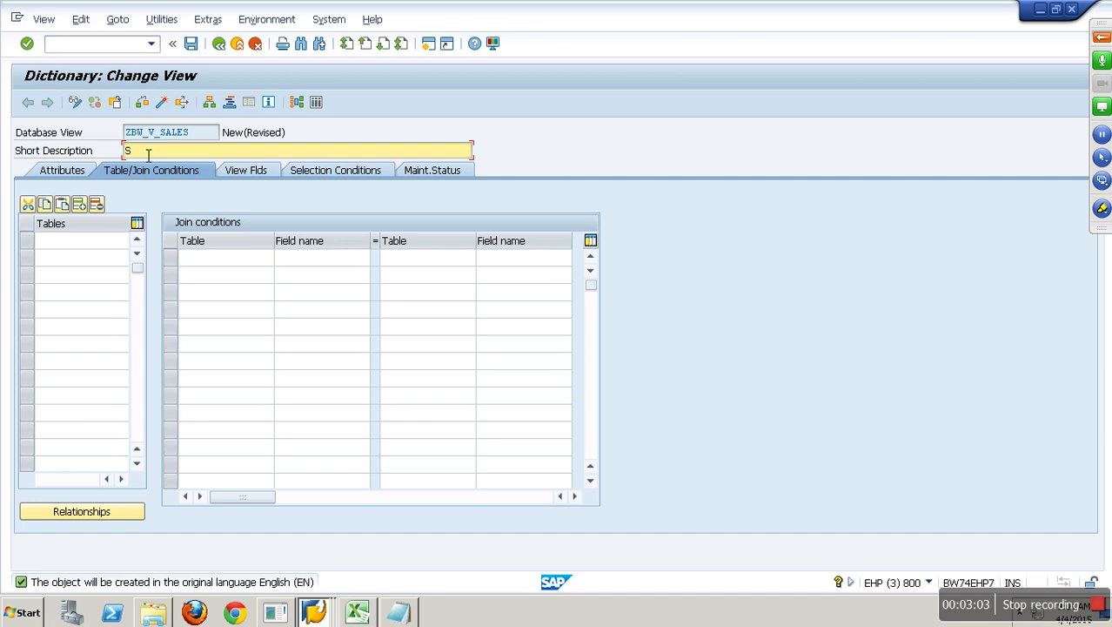
Enter description 'Sales View' and base tables VBAK and VBUK
type("s View")
left_click(110, 244)
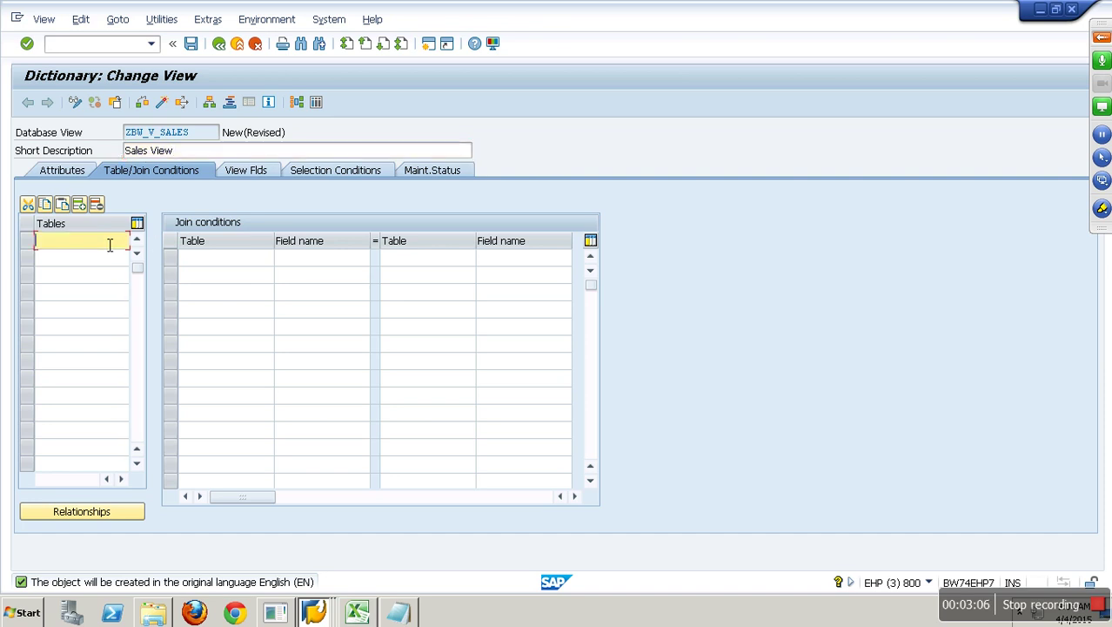
type("vbak")
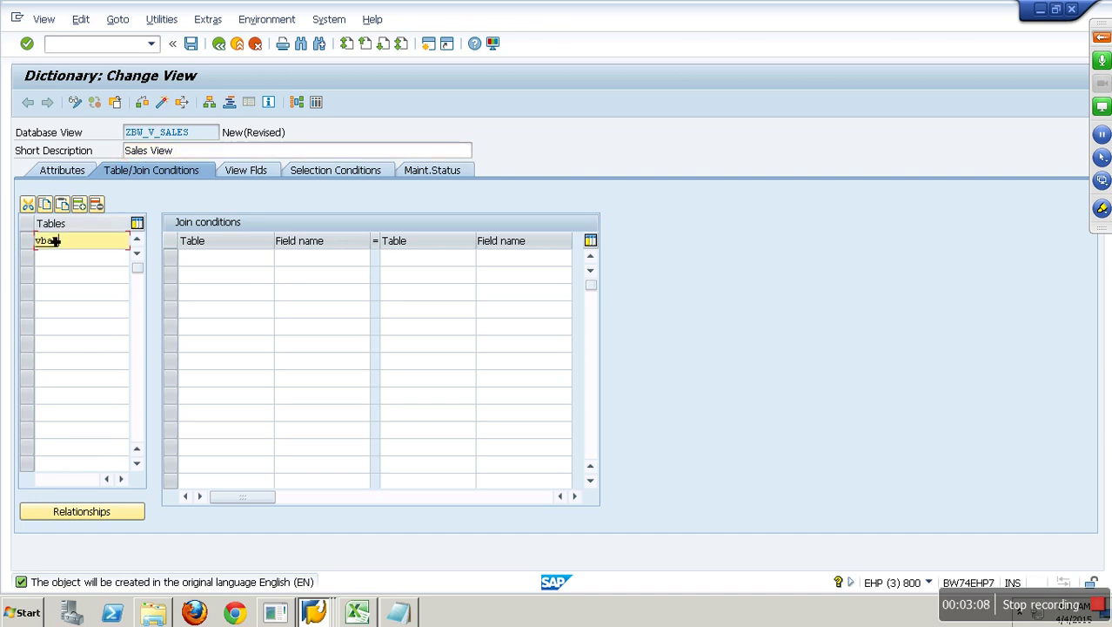
left_click(55, 263)
type("vbuk")
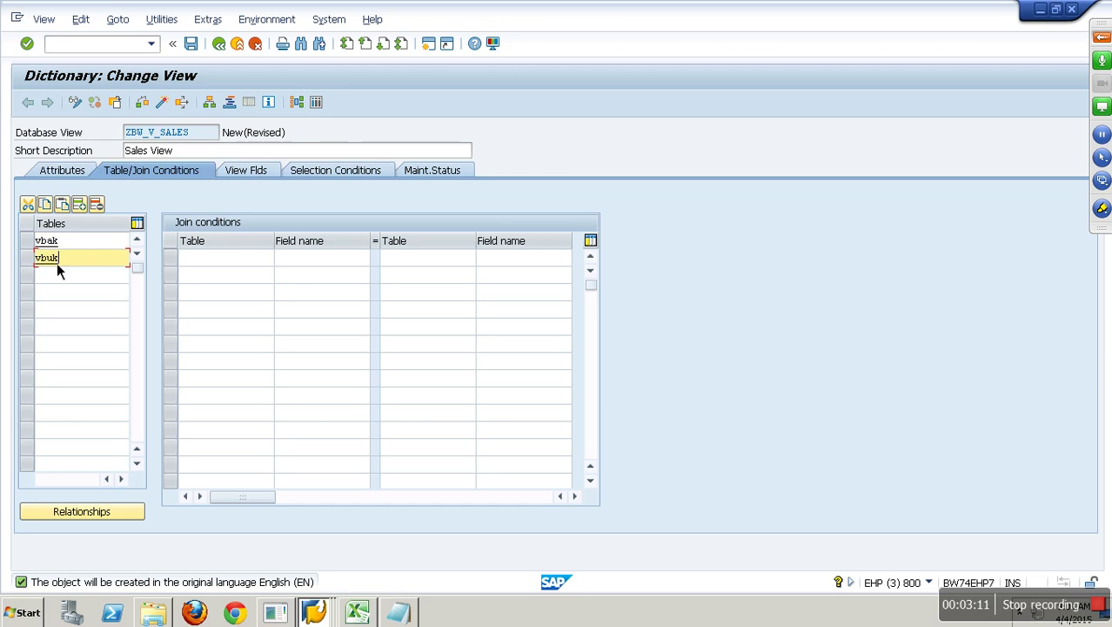
key("Return")
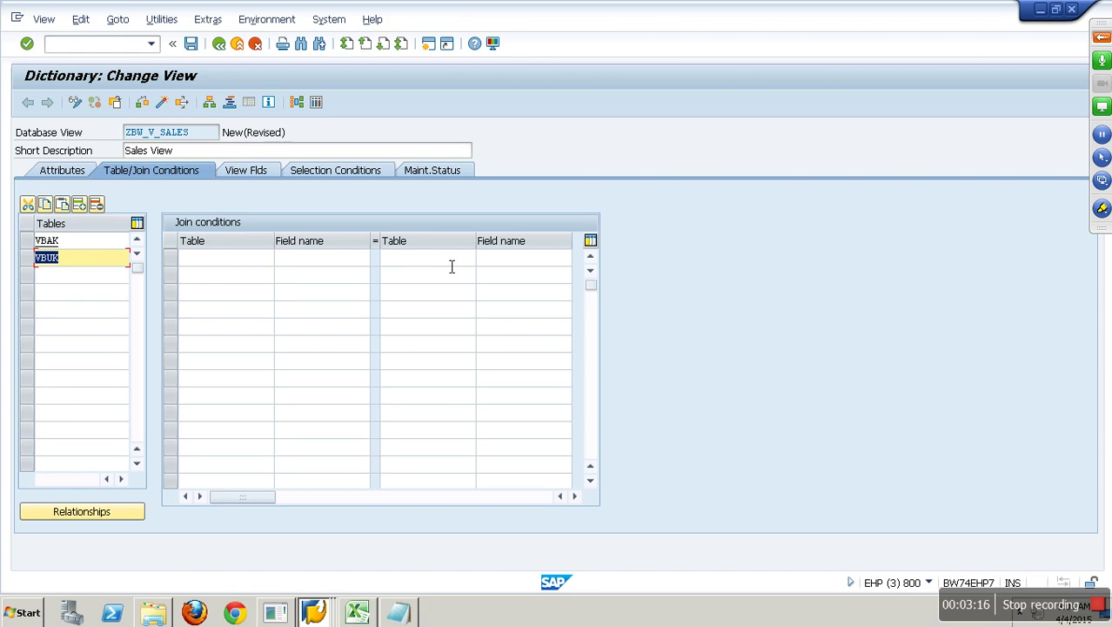
Add join condition VBAK-MANDT = VBUK-MANDT
left_click(236, 259)
type("vbak")
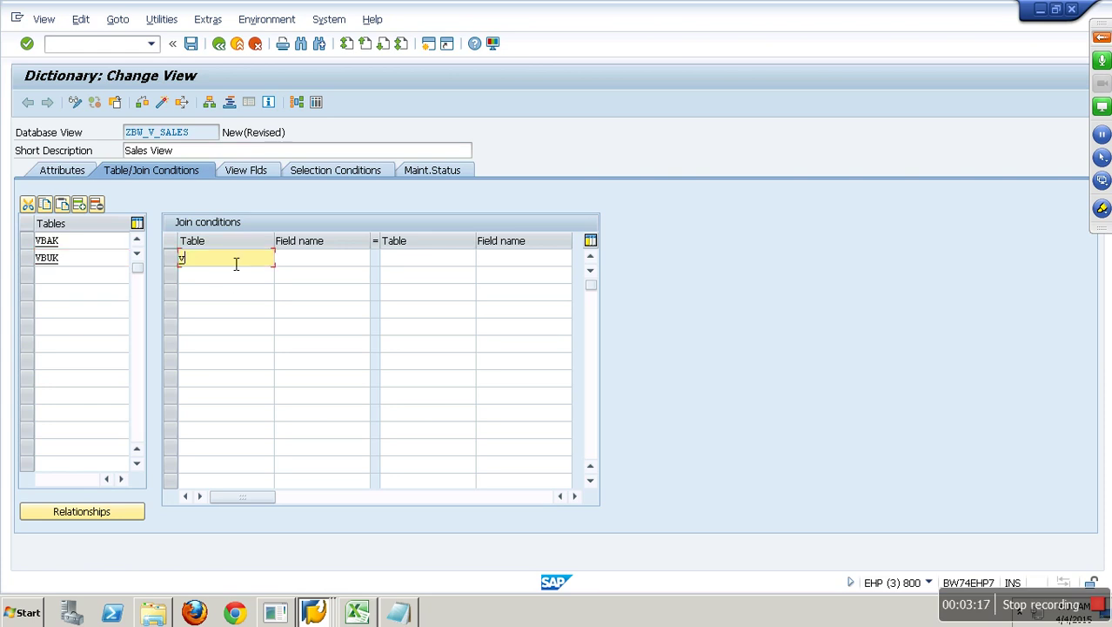
key("Tab")
type("mandt")
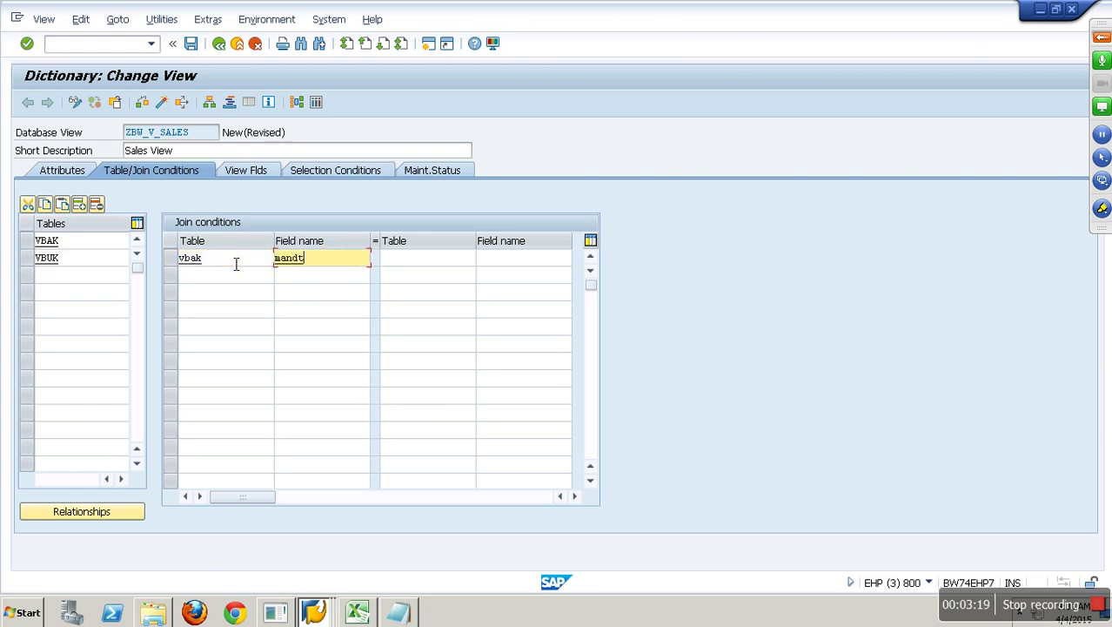
key("Tab")
type("vbuk")
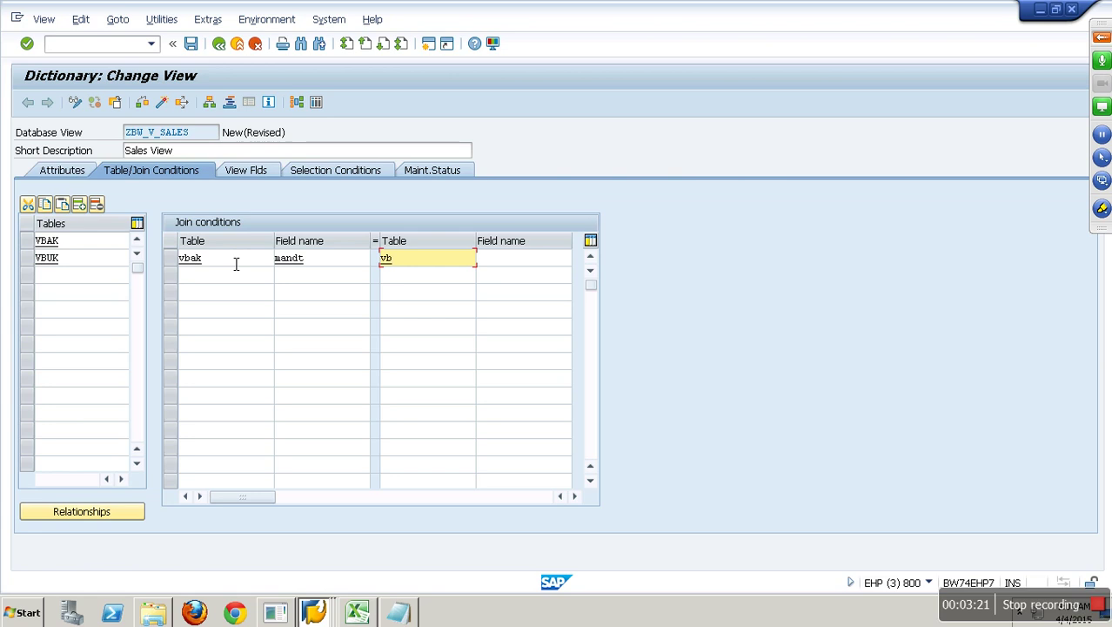
key("Tab")
type("mandt")
Add join condition VBAK-VBELN = VBUK-VBELN and validate both joins
key("Tab")
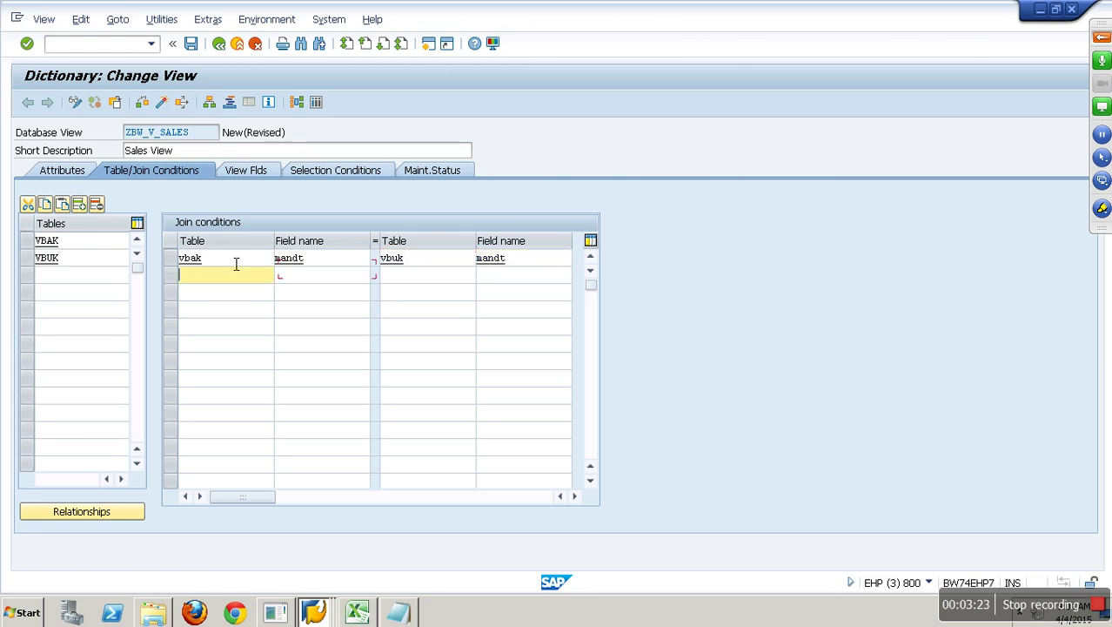
type("vbak")
key("Tab")
type("vbeln")
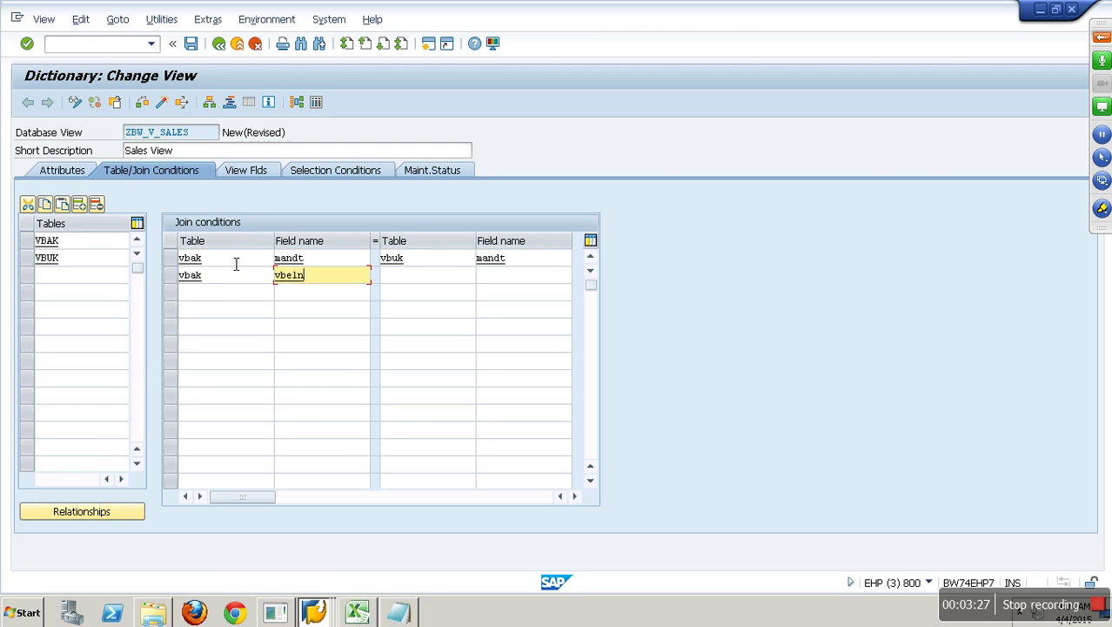
key("Tab")
type("vbuk")
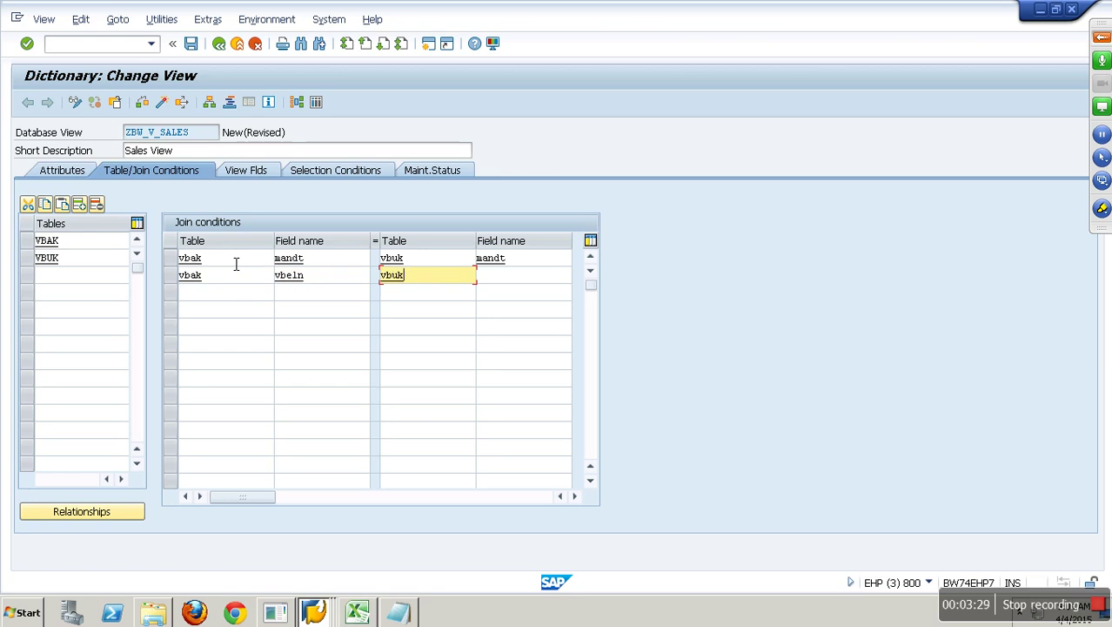
key("Tab")
type("vbeln")
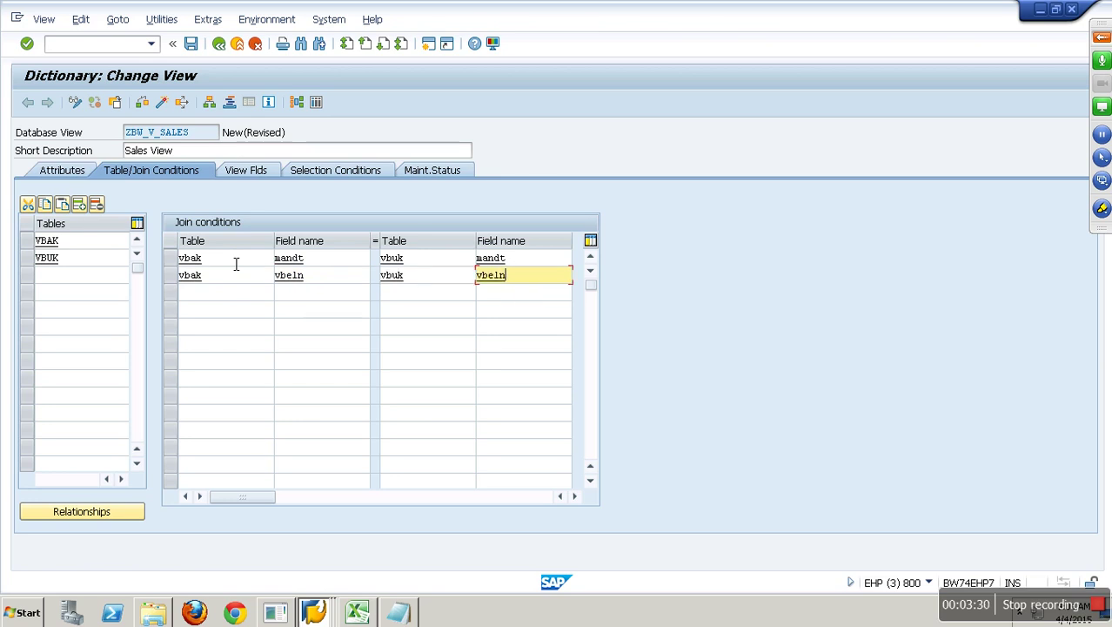
key("Return")
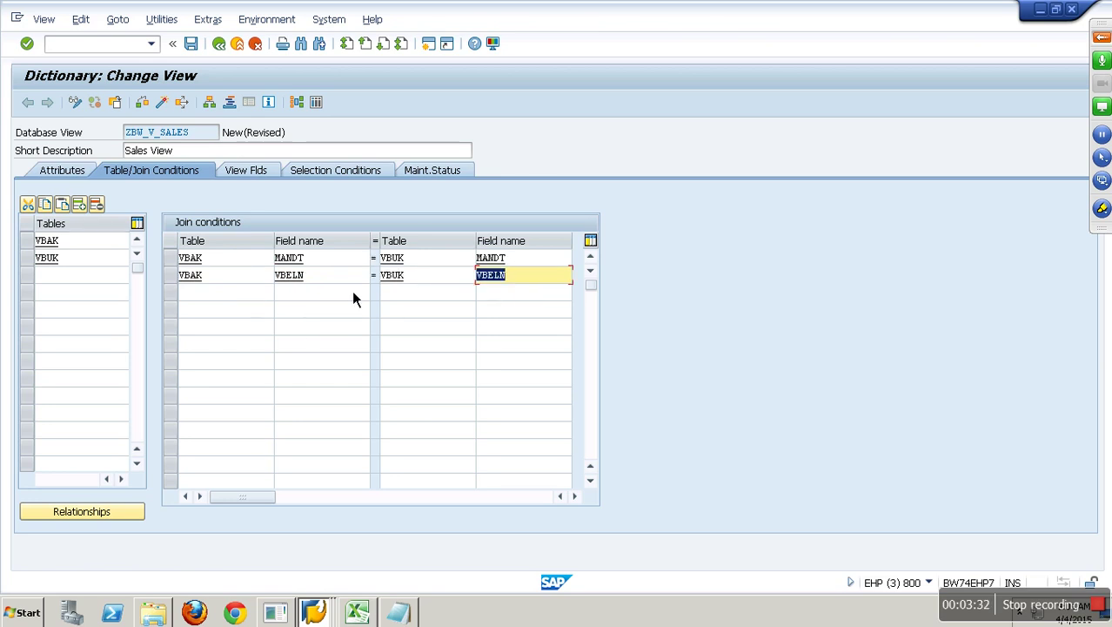
Add VBAK fields VBELN, ERDAT, NETWR and WAERK to the view
left_click(257, 174)
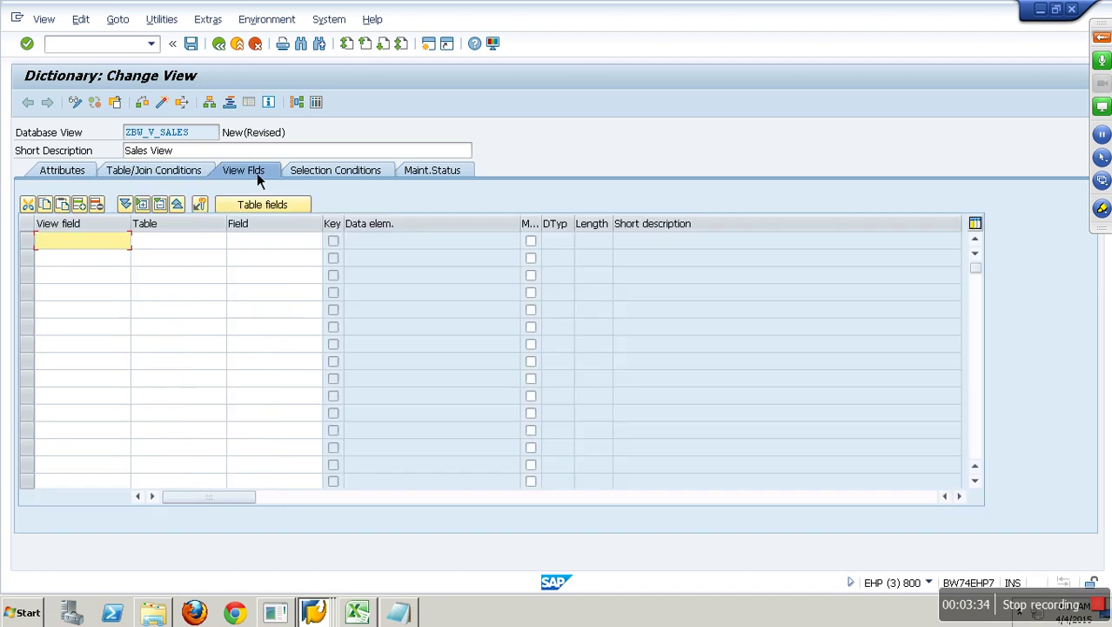
left_click(260, 207)
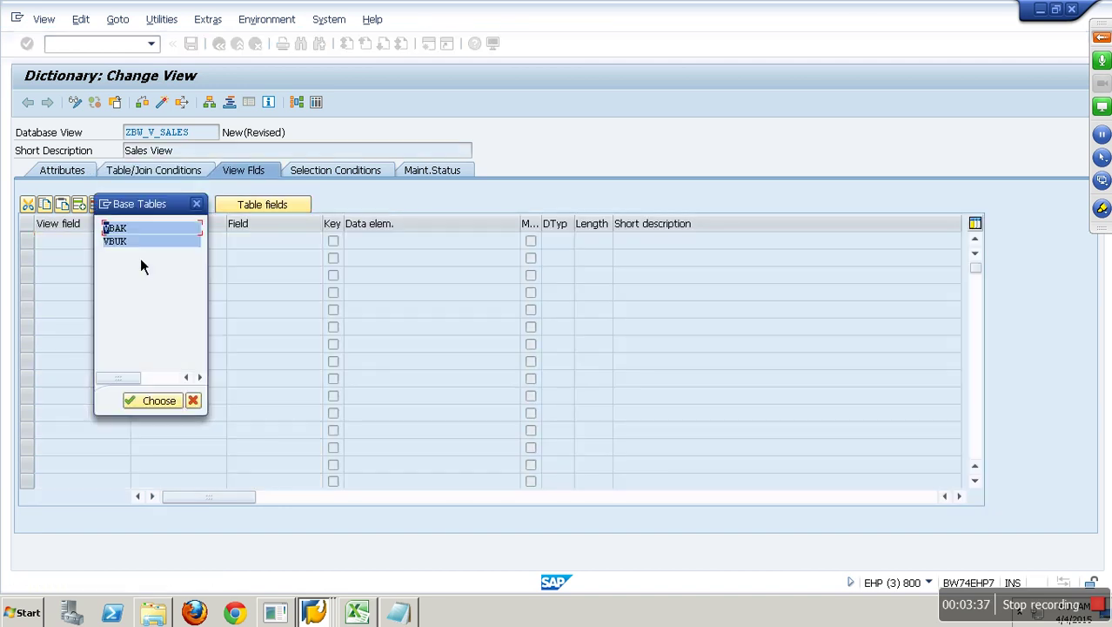
double_click(130, 230)
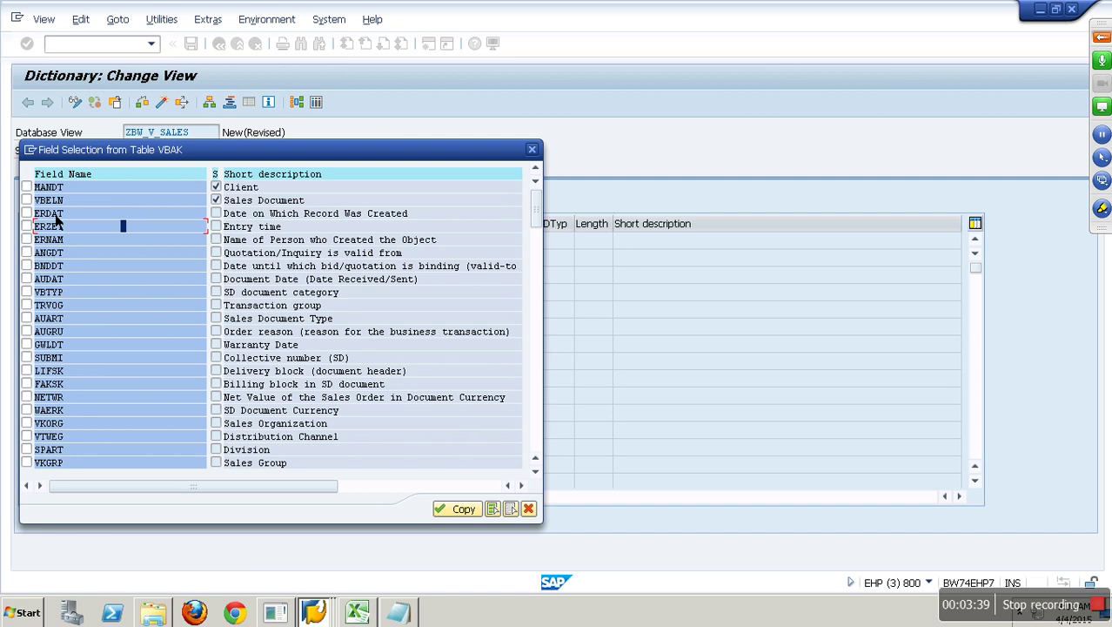
left_click(26, 213)
left_click(26, 200)
left_click(26, 397)
left_click(26, 410)
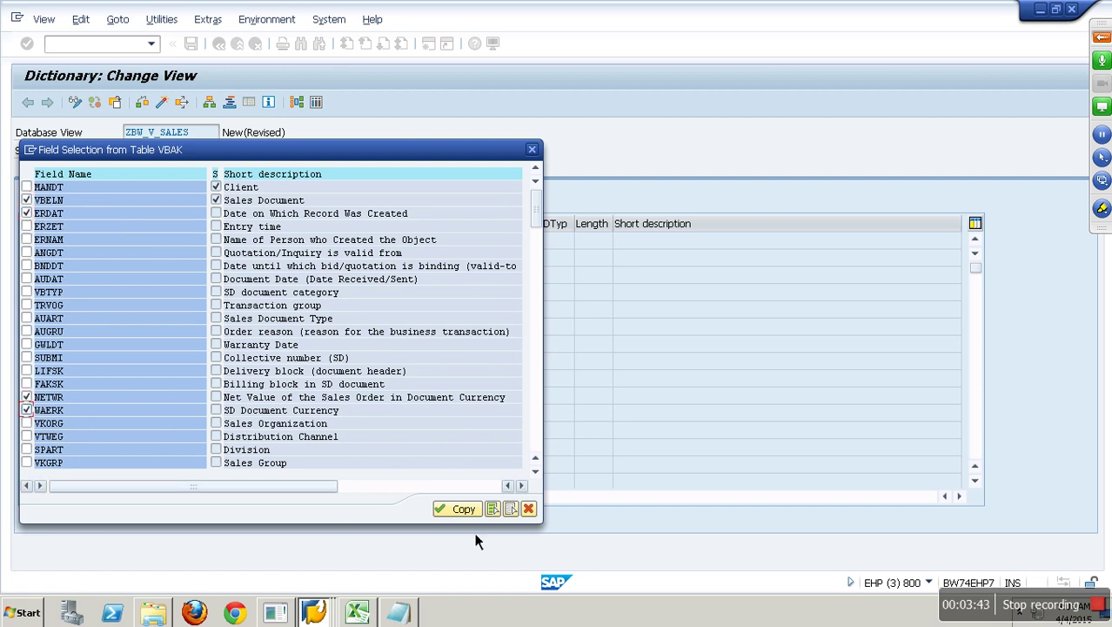
left_click(458, 508)
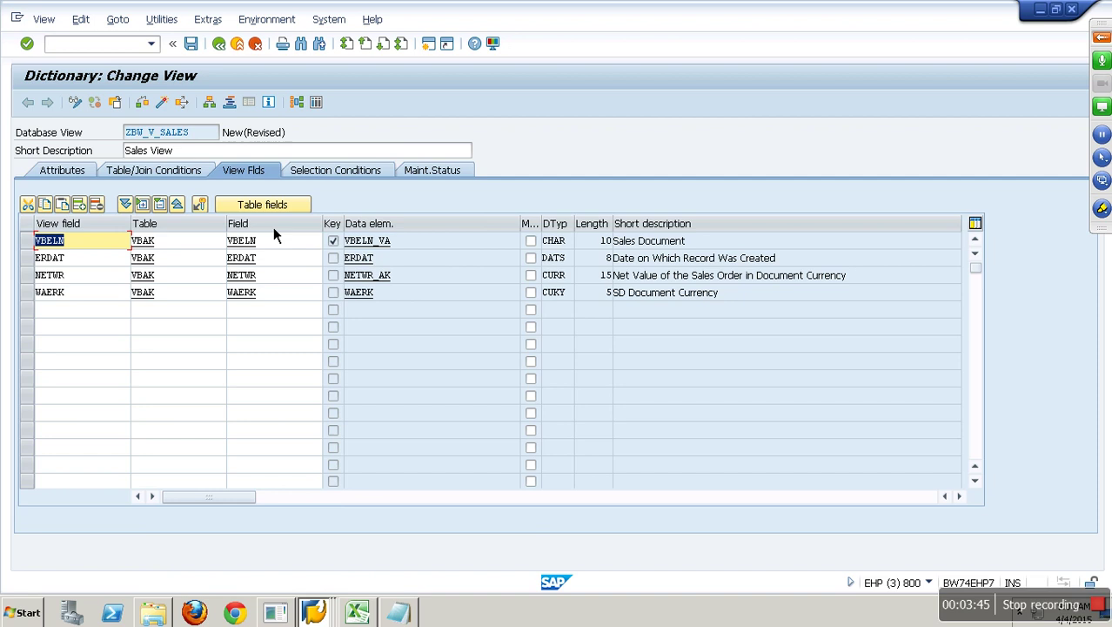
Add VBUK fields LFSTK, FKSTK and GBSTK to the view
left_click(273, 209)
double_click(126, 249)
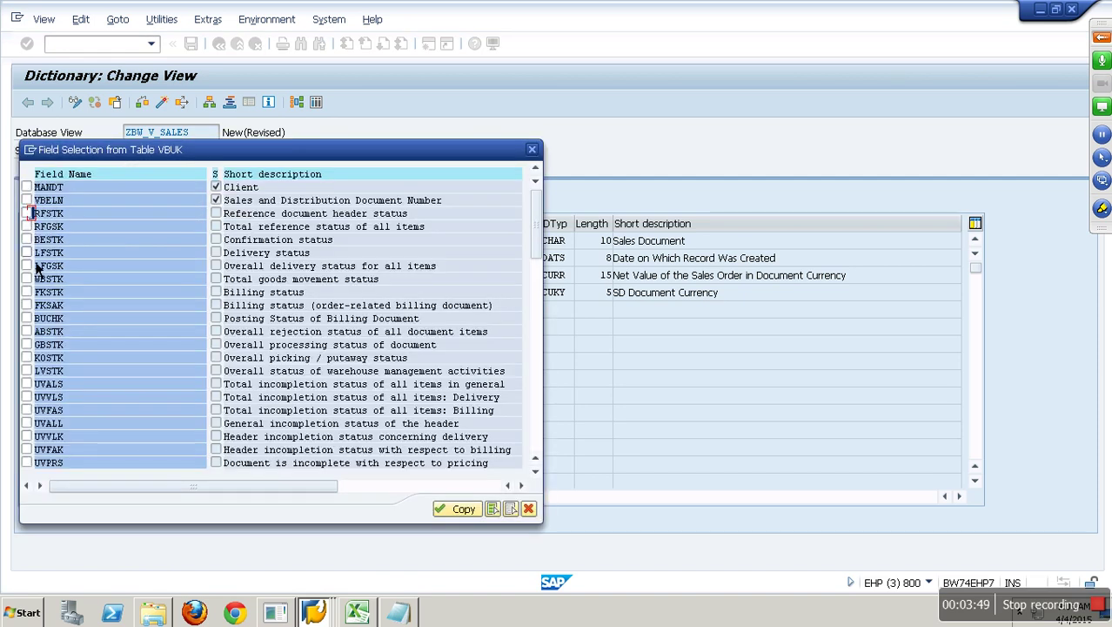
left_click(29, 252)
left_click(29, 292)
left_click(27, 345)
left_click(462, 512)
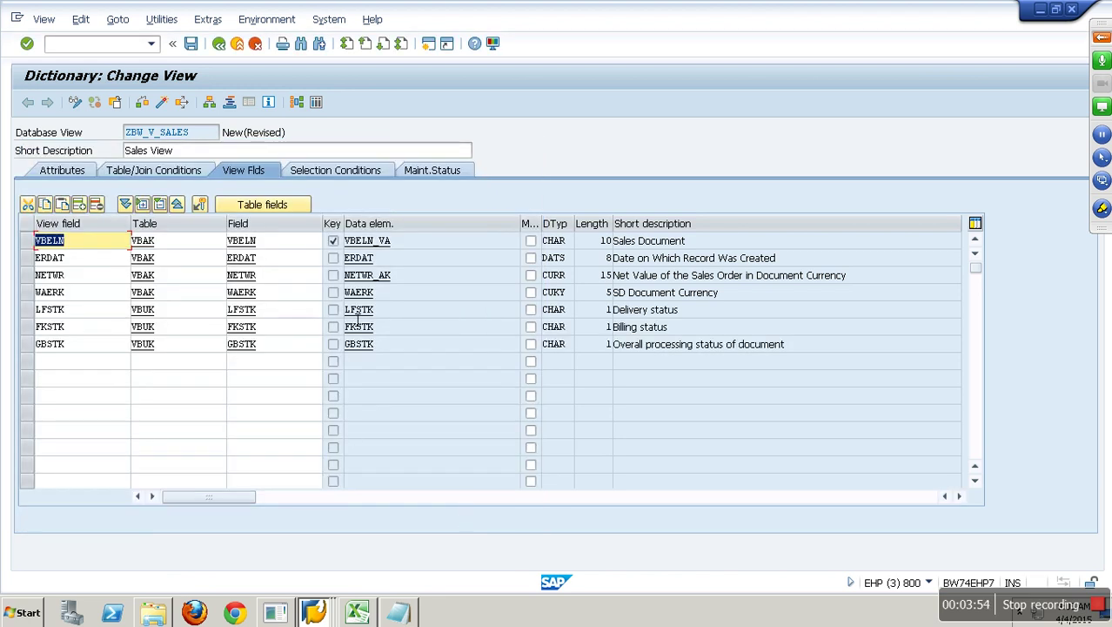
left_click(354, 185)
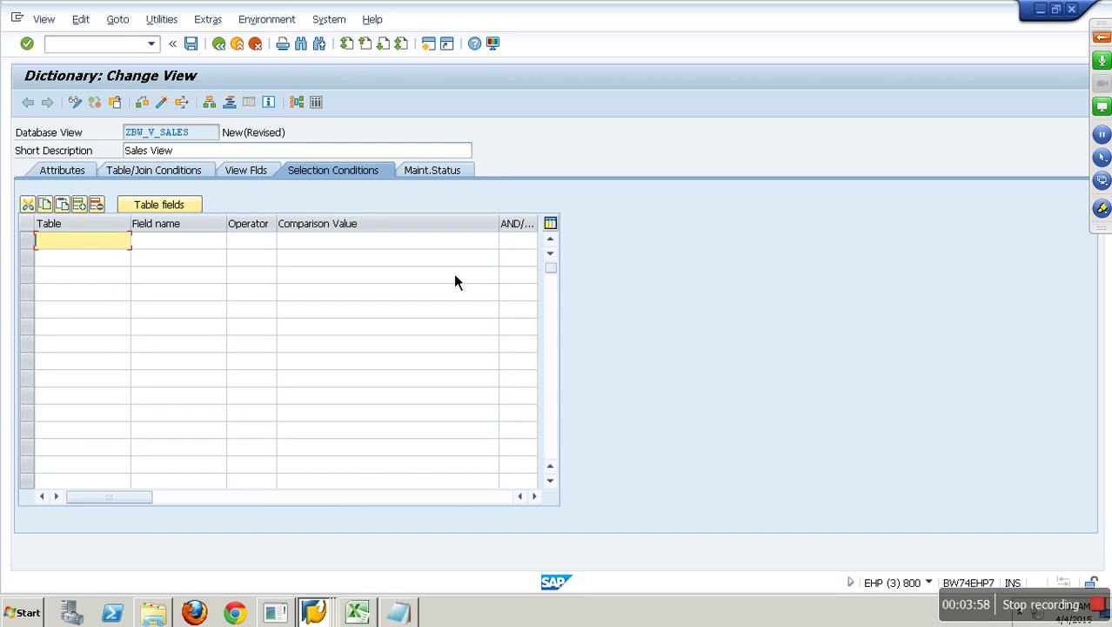
Activate ZBW_V_SALES as a local object and review the activation log
left_click(520, 243)
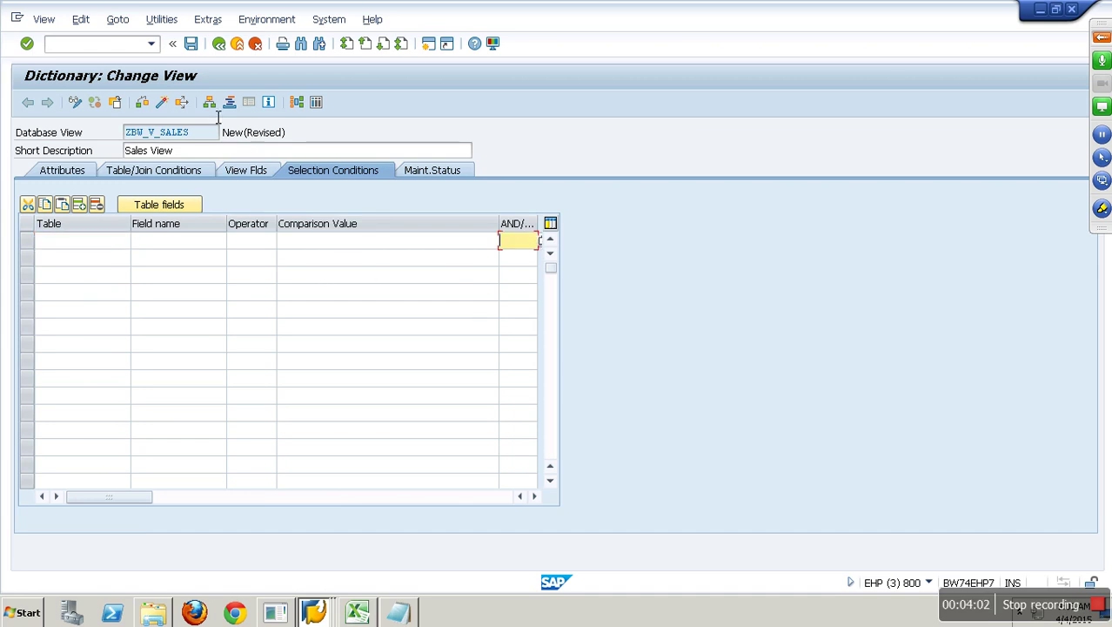
key("ctrl+s")
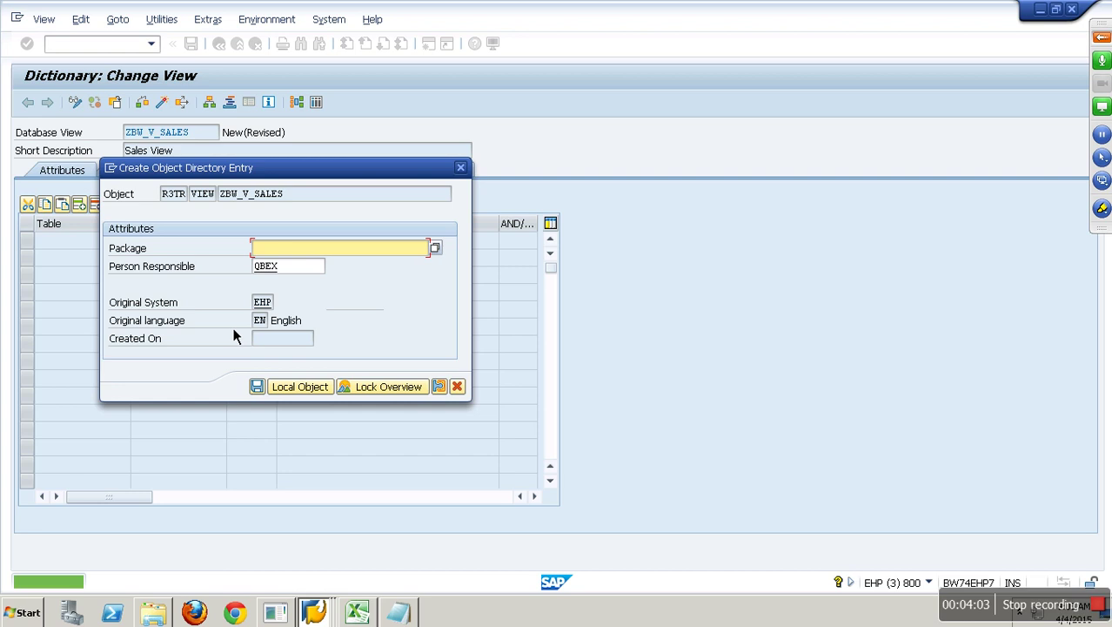
left_click(306, 393)
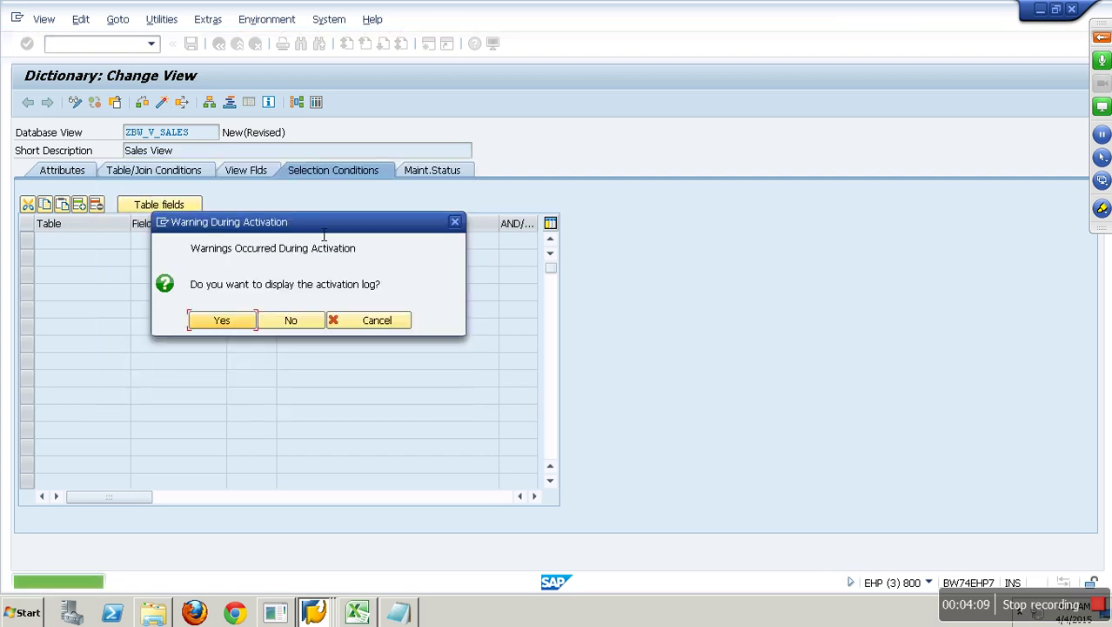
left_click(222, 320)
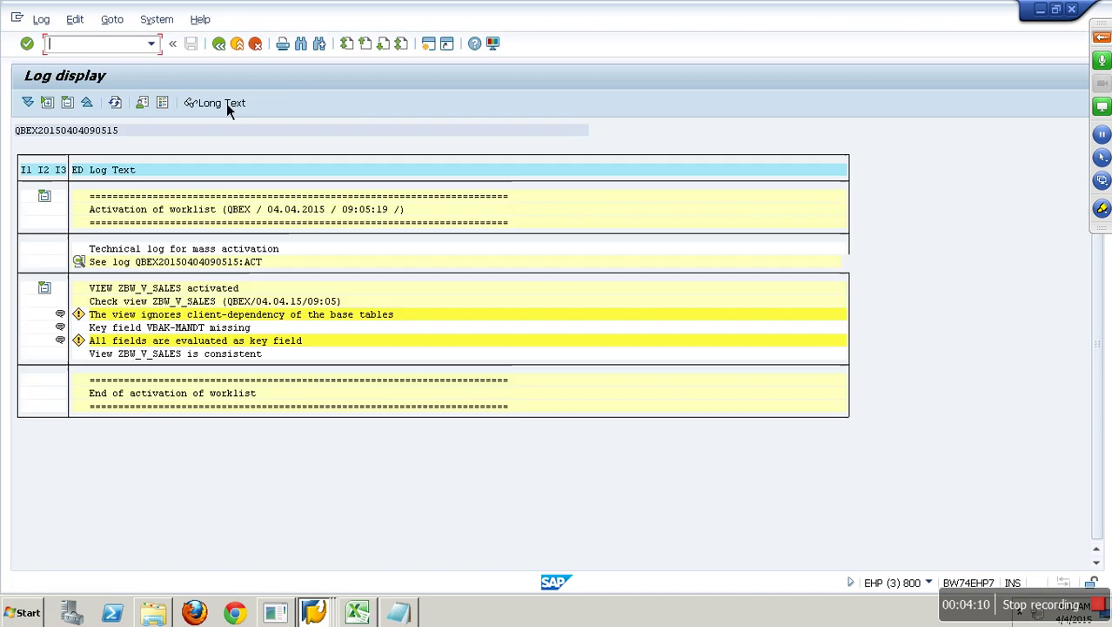
left_click(223, 48)
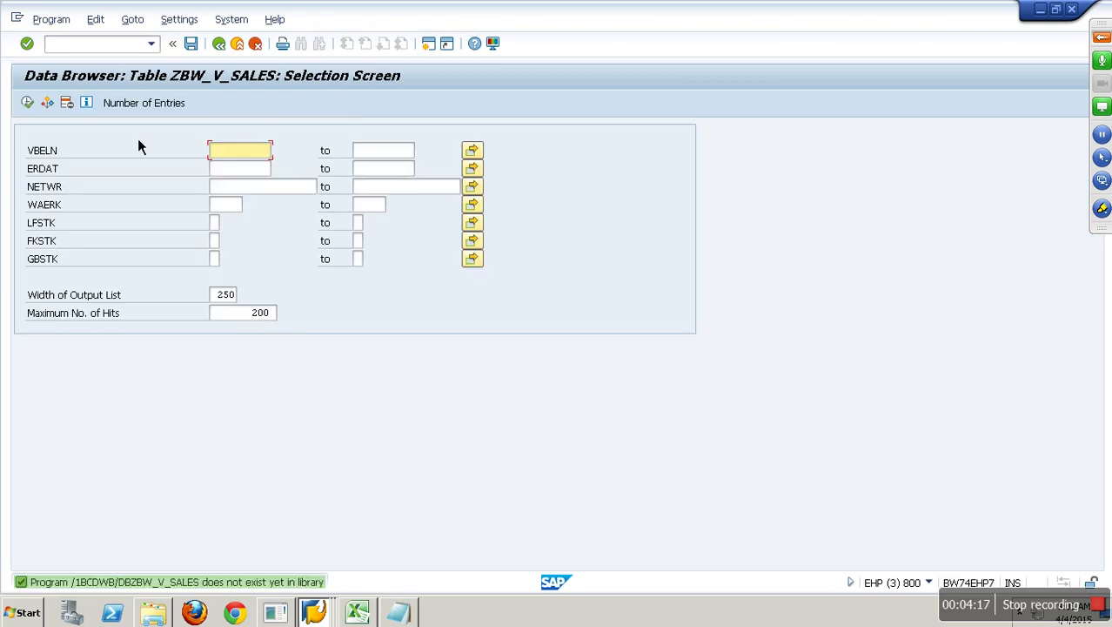
List the view's 200 entries, then return to the ZBW_V_SALES definition
left_click(34, 104)
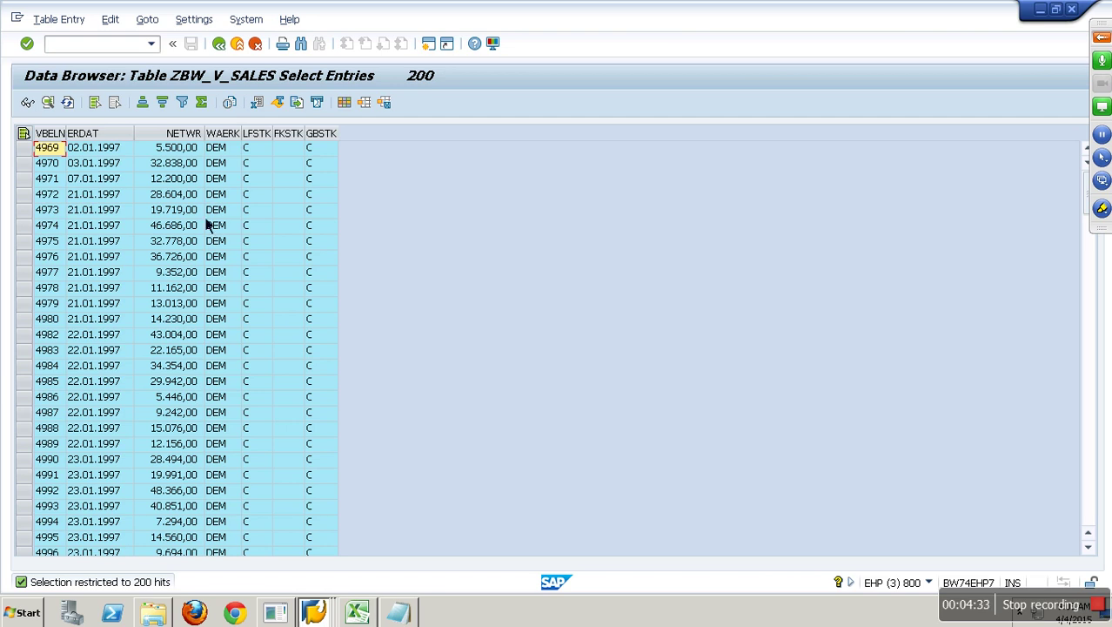
left_click(126, 50)
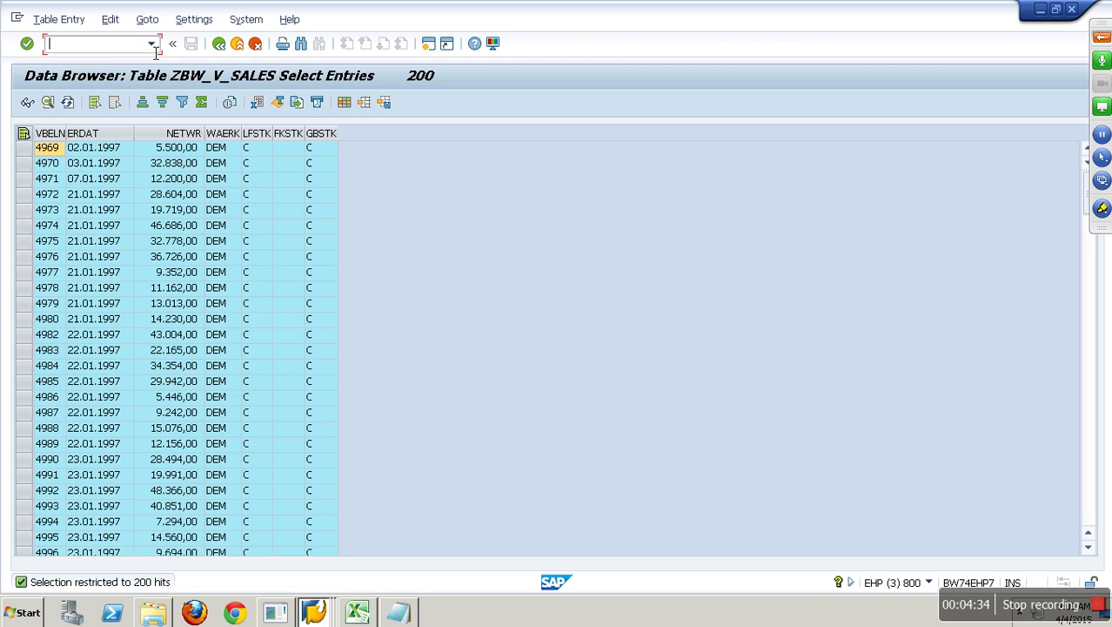
left_click(223, 48)
left_click(224, 49)
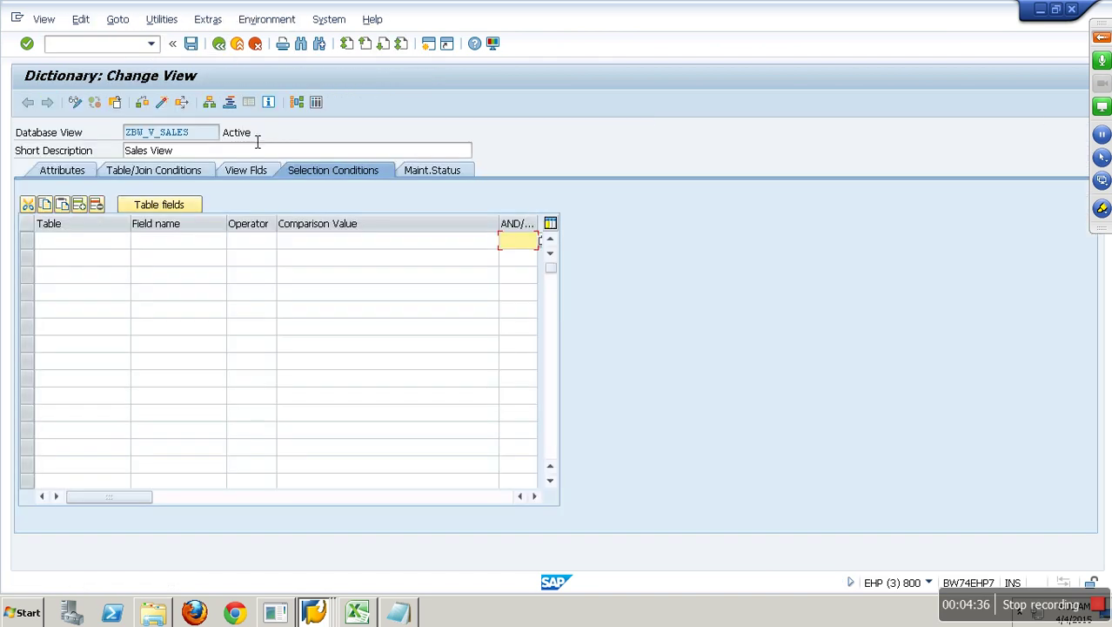
left_click_drag(214, 132, 113, 132)
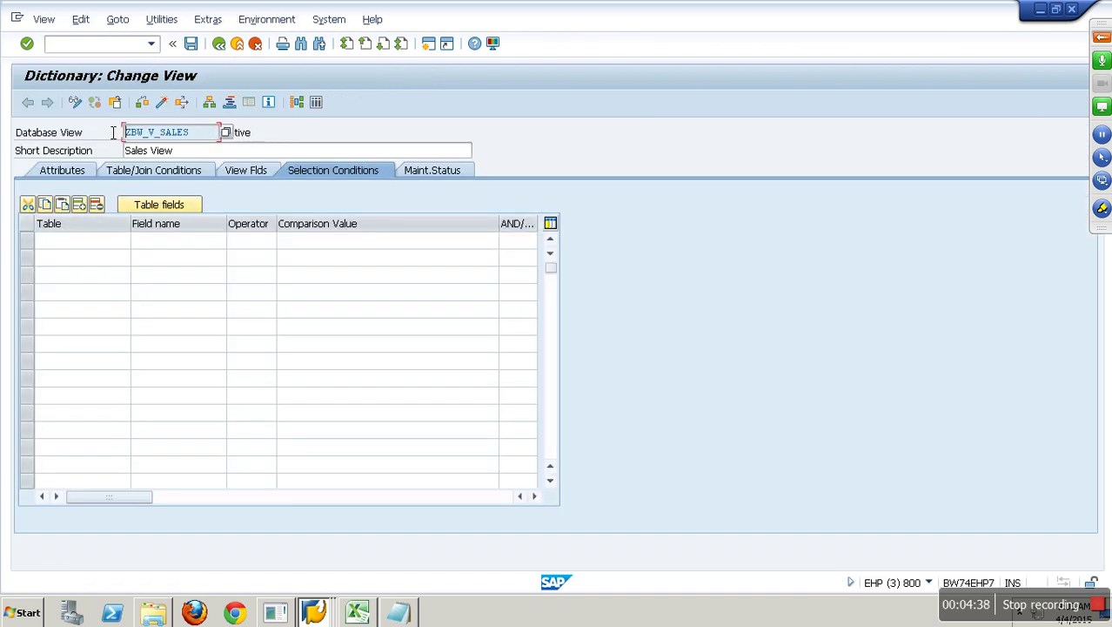
left_click(128, 53)
In RSO2, create transaction data DataSource ZBW_V_DS with application component SD
type("/nrso2")
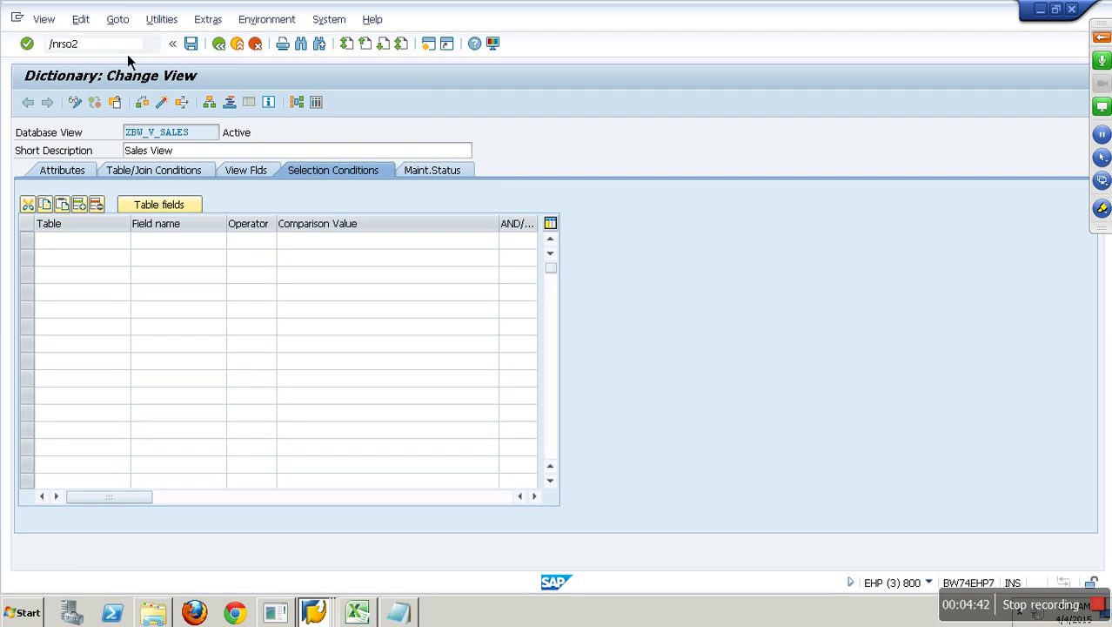
key("Return")
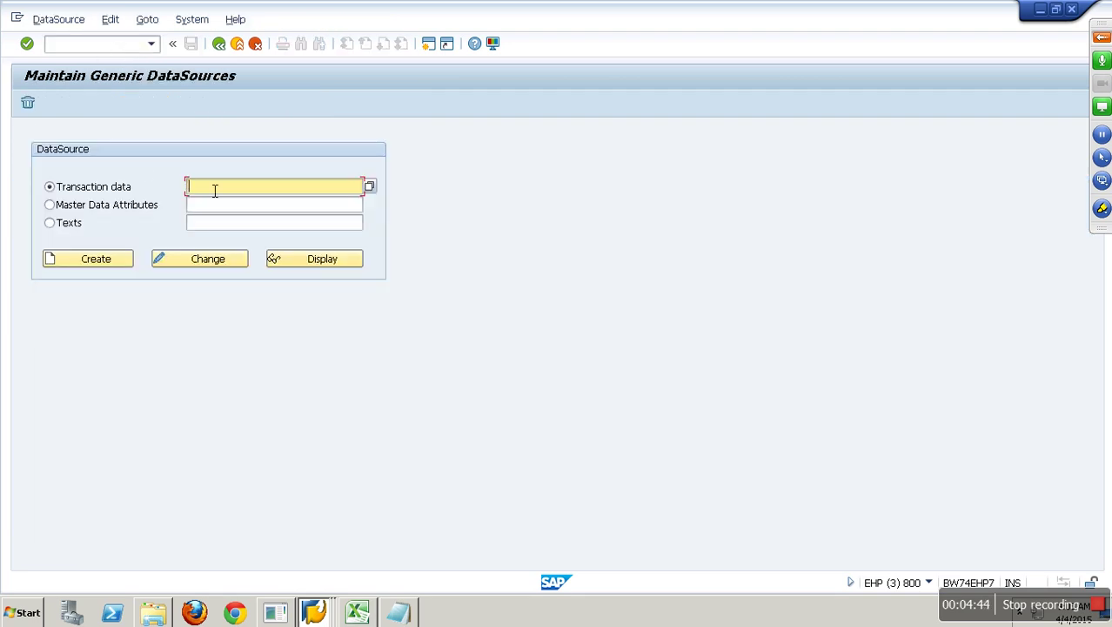
type("zbw_")
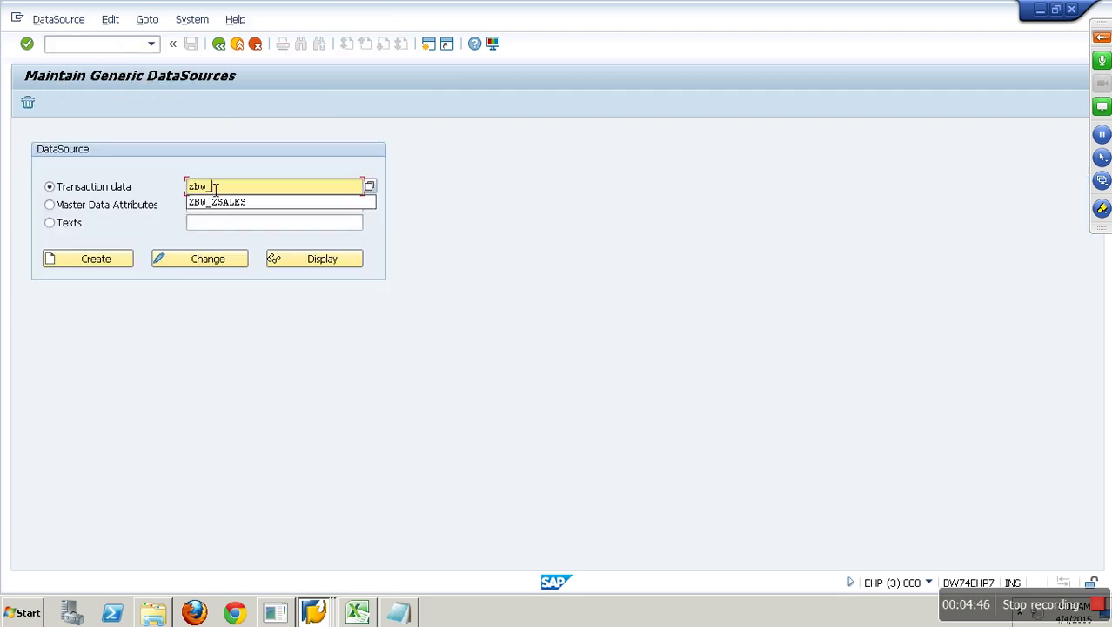
type("v_ds")
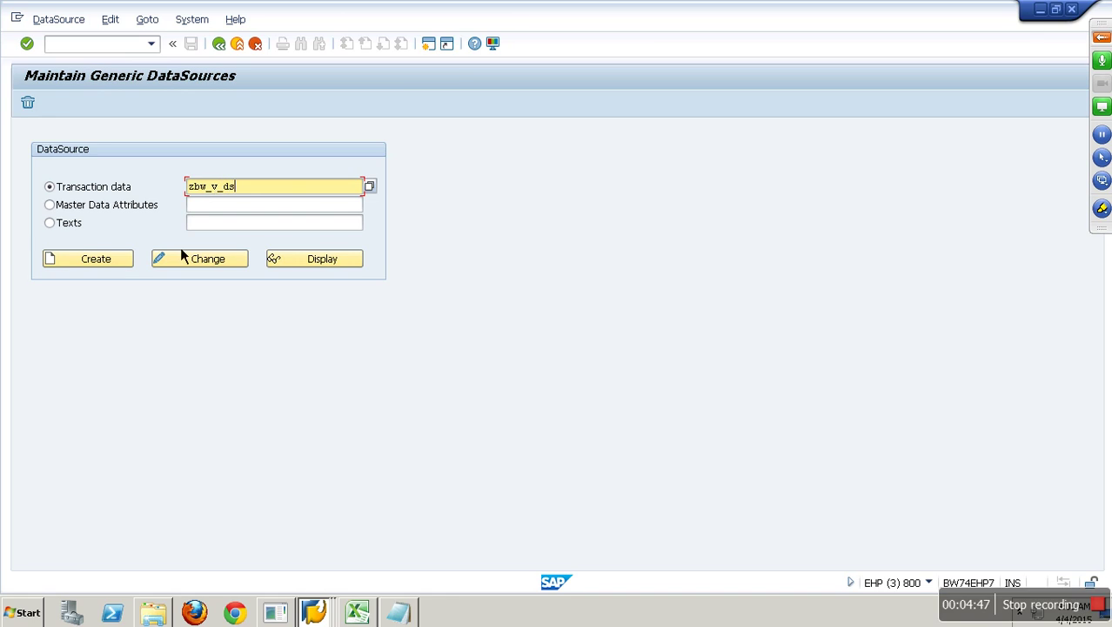
left_click(121, 262)
type("sd")
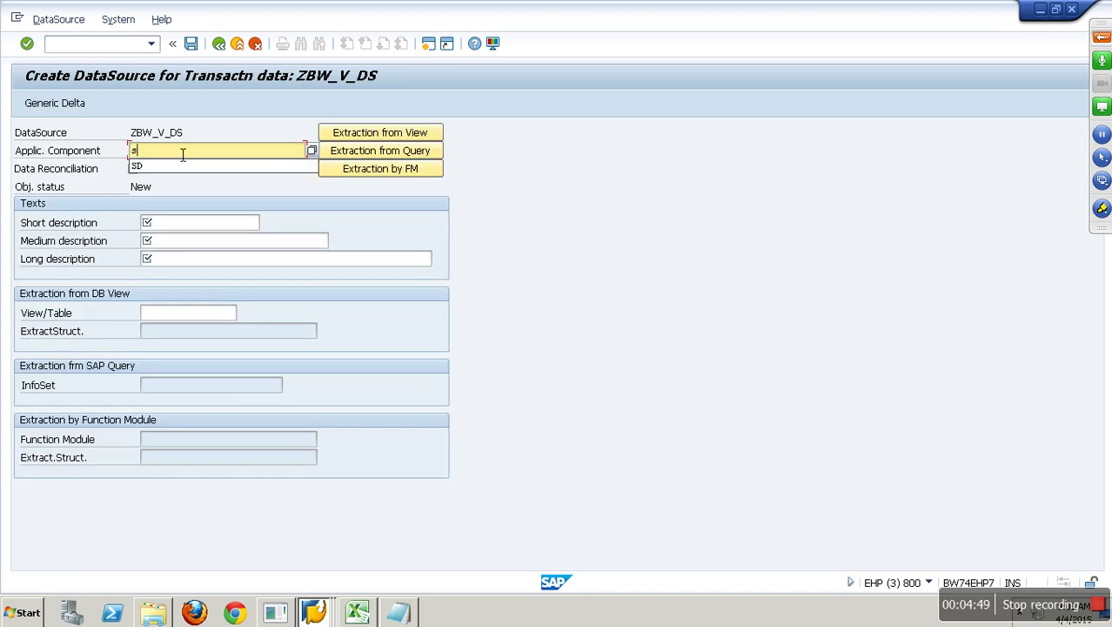
left_click(194, 223)
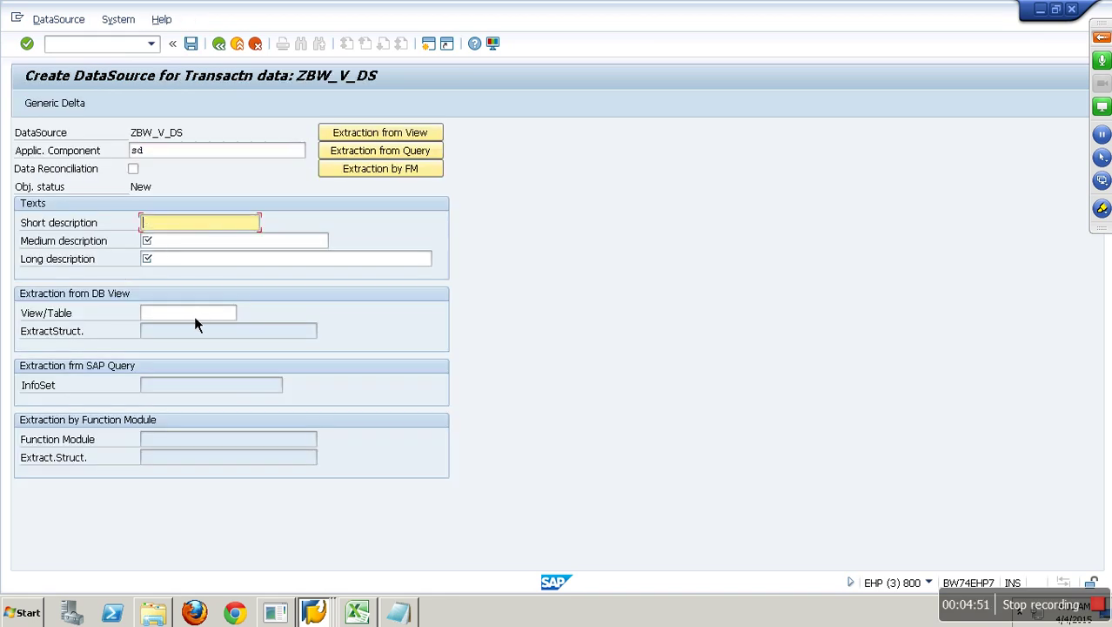
left_click(194, 313)
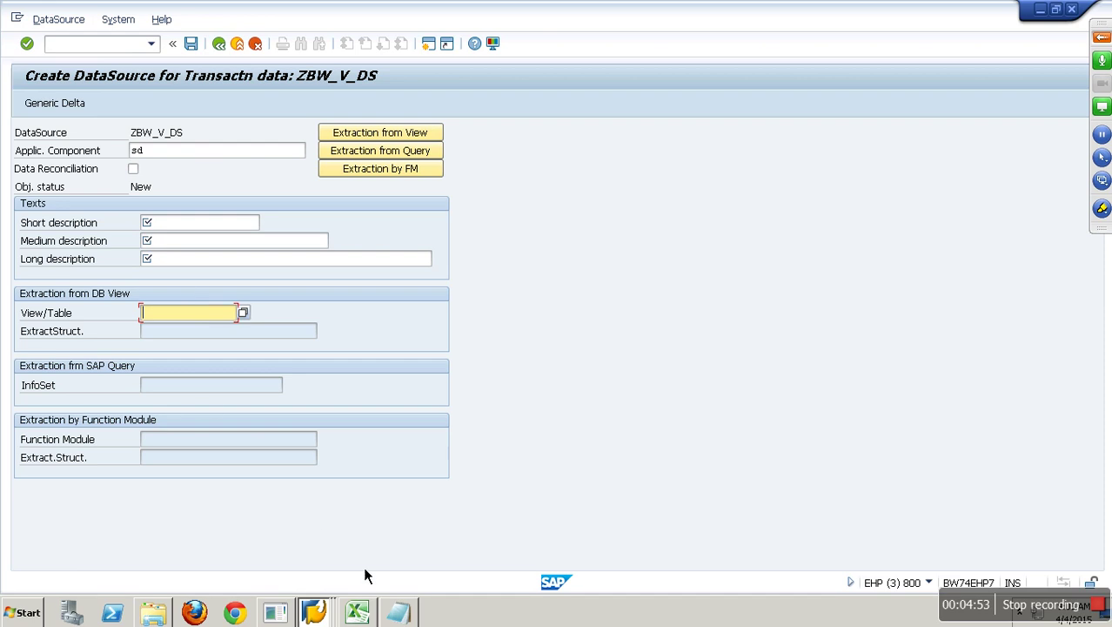
Note the view name ZBW_V_SALES at the end of the Notepad list
left_click(402, 614)
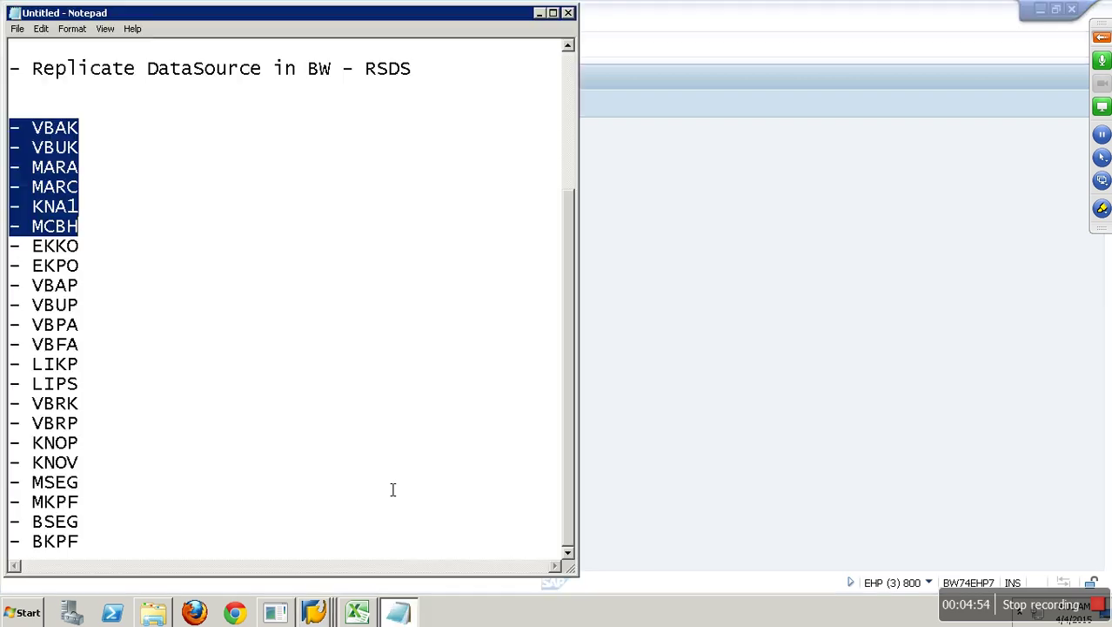
left_click(328, 313)
left_click(181, 555)
key("Return")
key("Return")
key("Return")
key("Return")
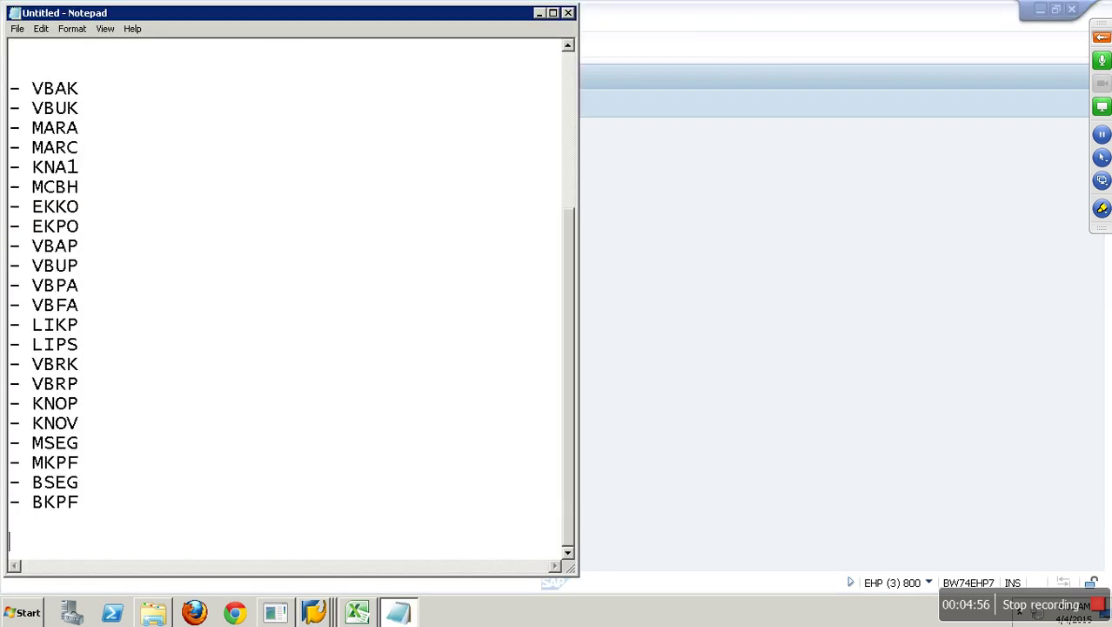
type("ZBW_V_SALES")
key("alt+Tab")
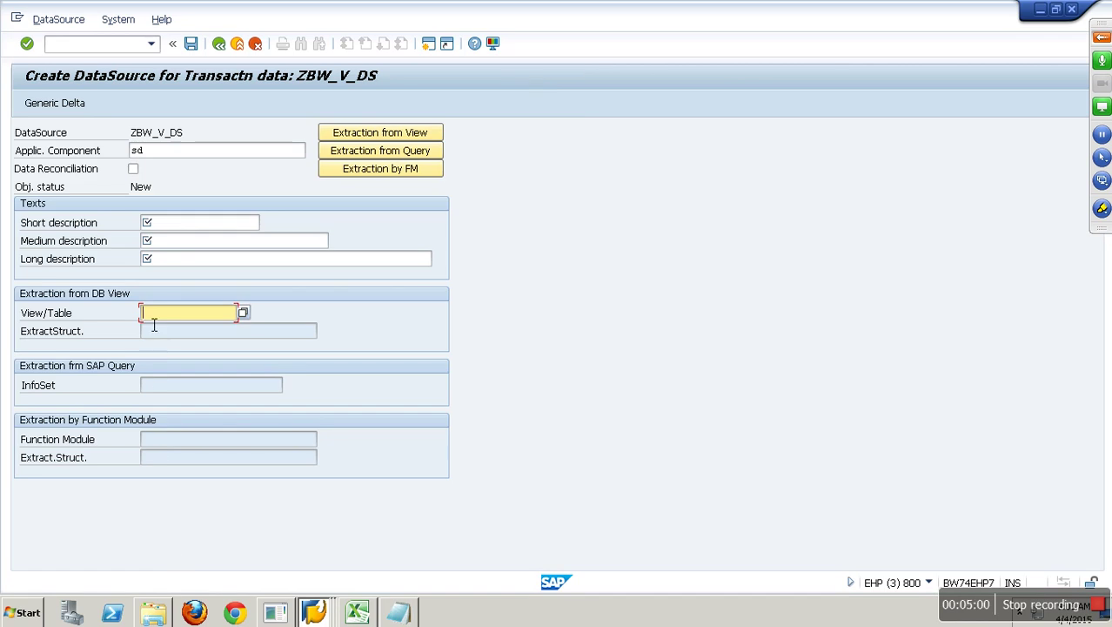
Fill the short, medium and long descriptions with ZBW_V_DS
left_click(153, 154)
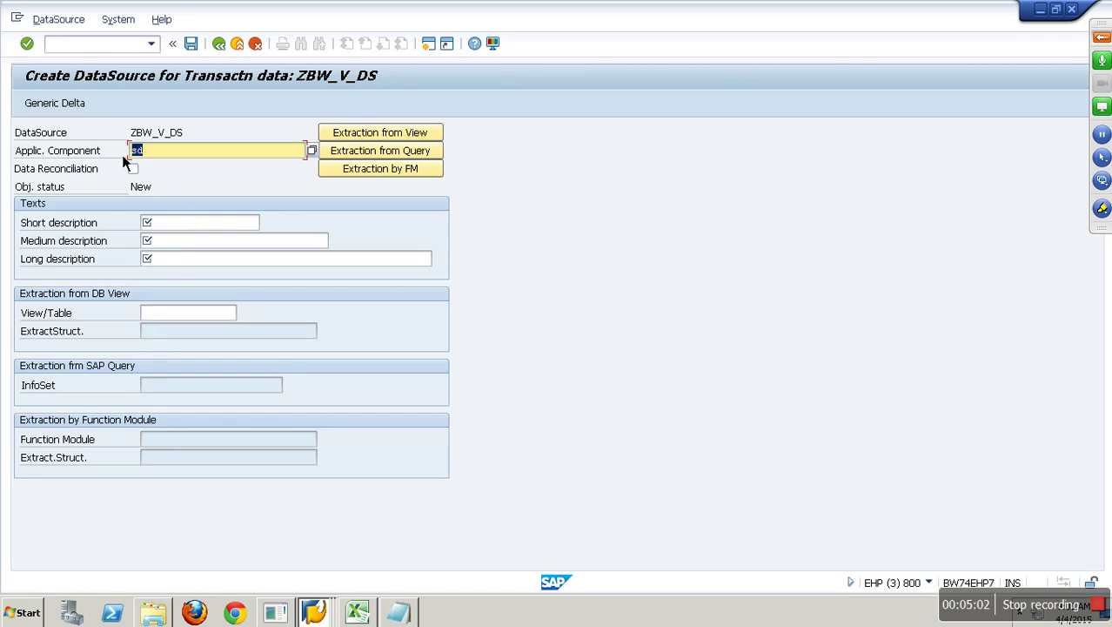
left_click_drag(212, 137, 93, 135)
key("ctrl+c")
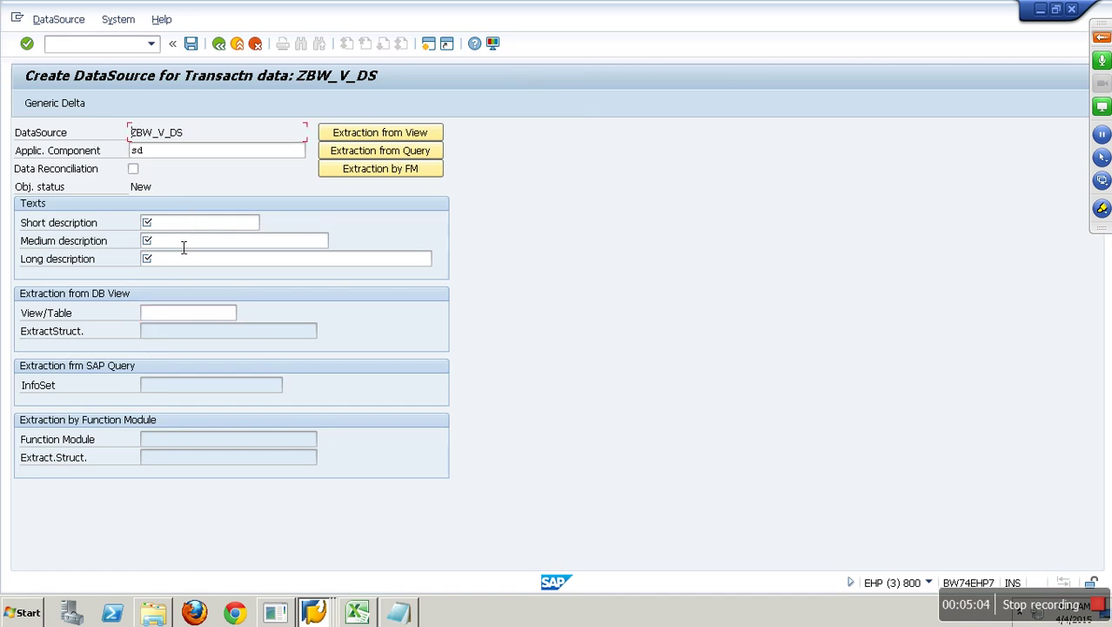
left_click(182, 226)
key("ctrl+v")
left_click(186, 241)
key("ctrl+v")
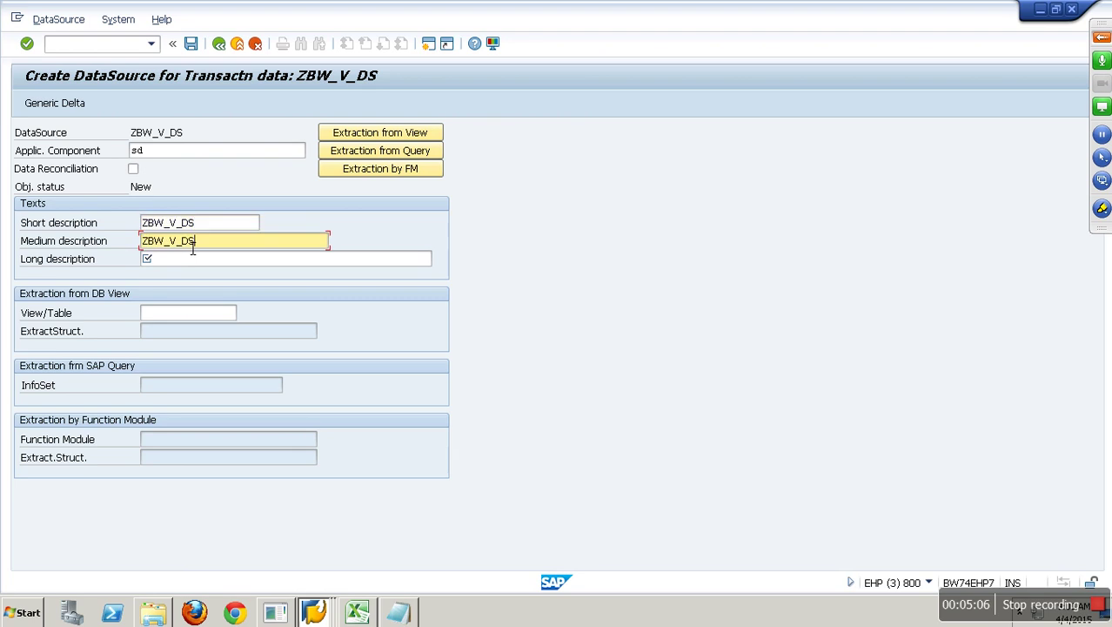
left_click(197, 261)
key("ctrl+v")
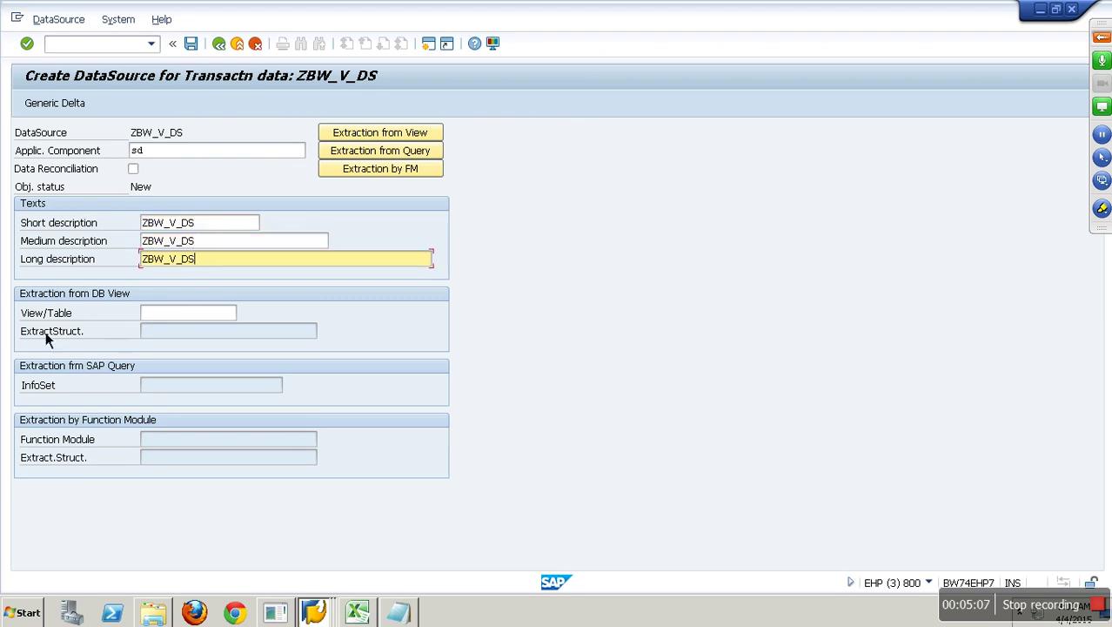
Paste ZBW_V_SALES from Notepad into the View/Table field
left_click(184, 315)
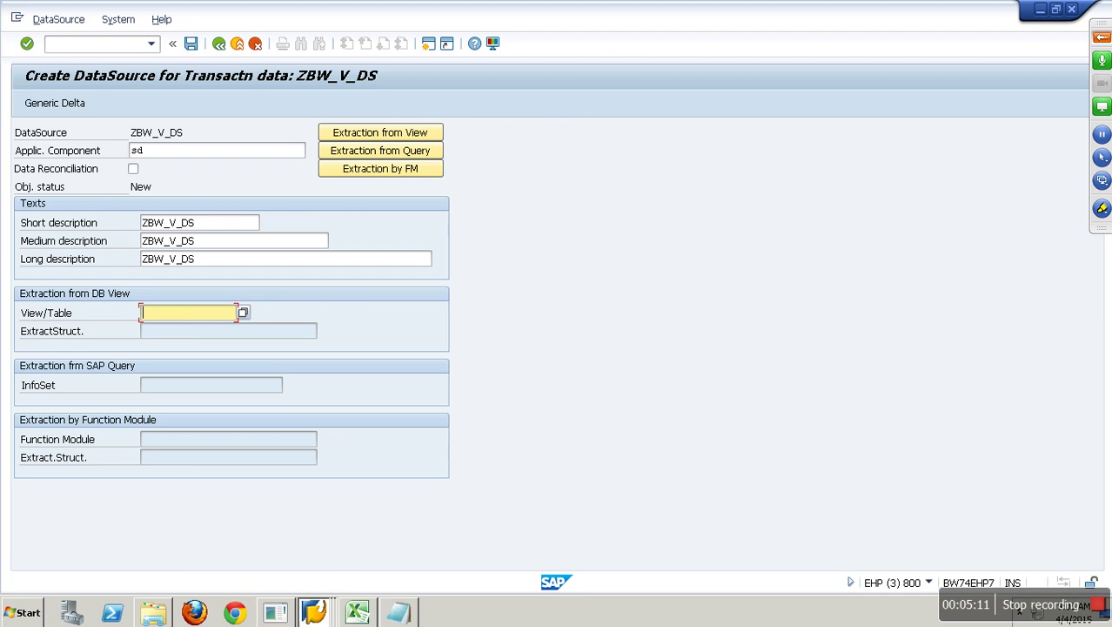
left_click(399, 612)
left_click_drag(146, 542, 10, 541)
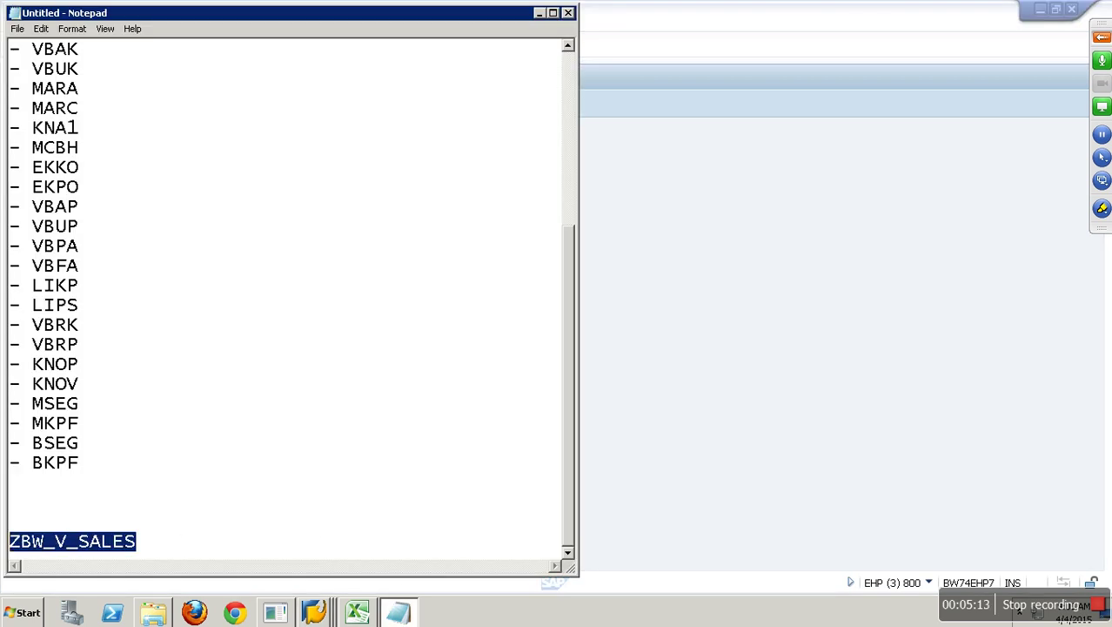
key("ctrl+c")
key("alt+Tab")
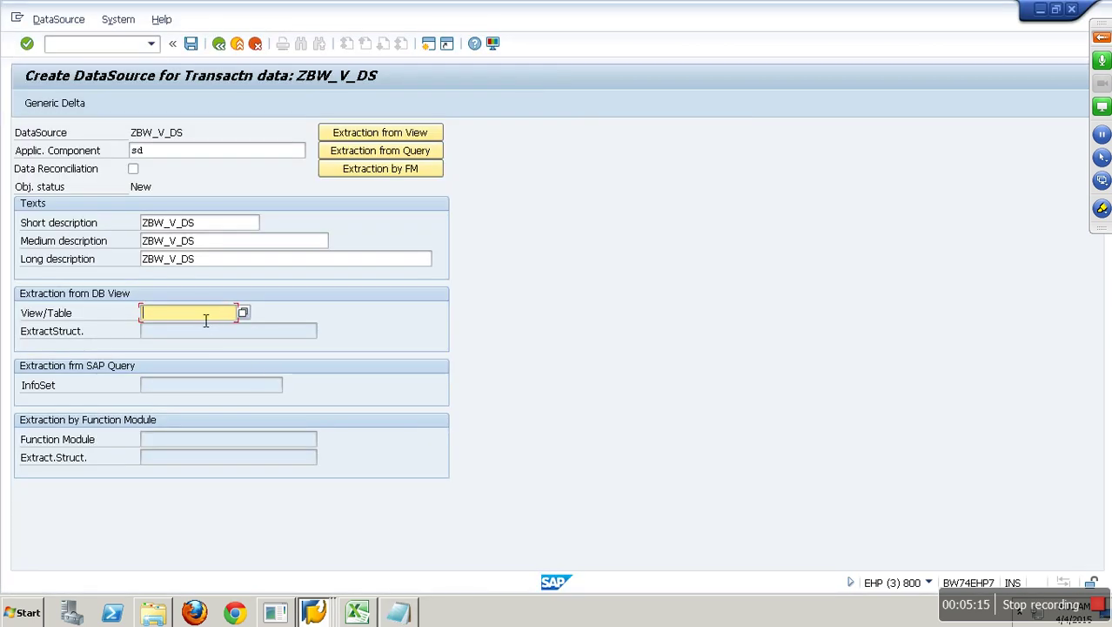
key("ctrl+v")
Save DataSource ZBW_V_DS as a local object
left_click(198, 48)
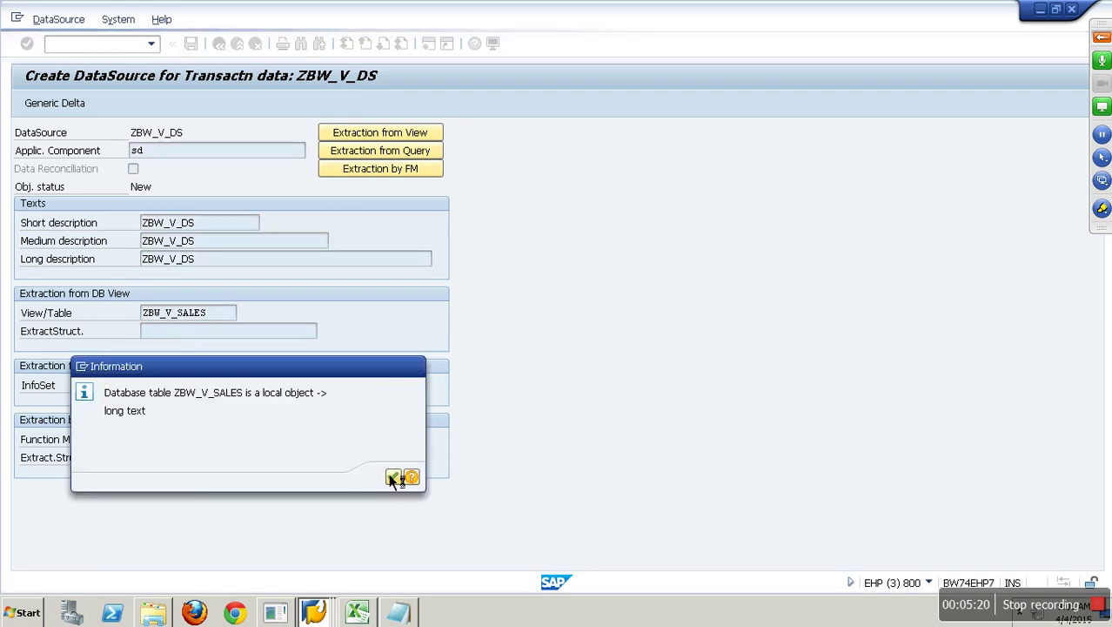
left_click(393, 479)
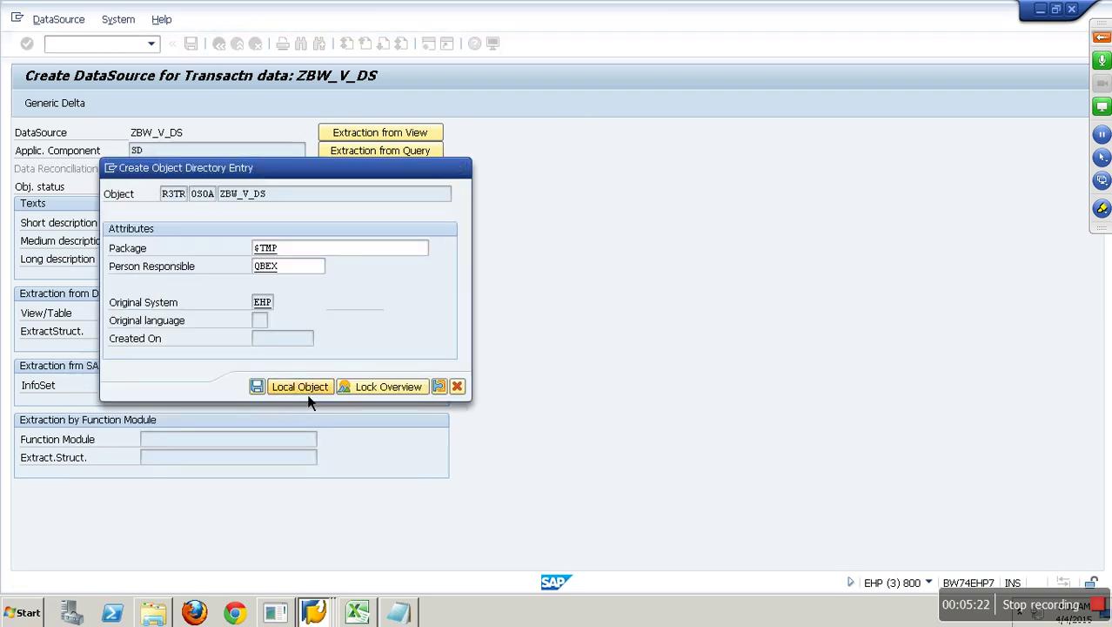
left_click(306, 393)
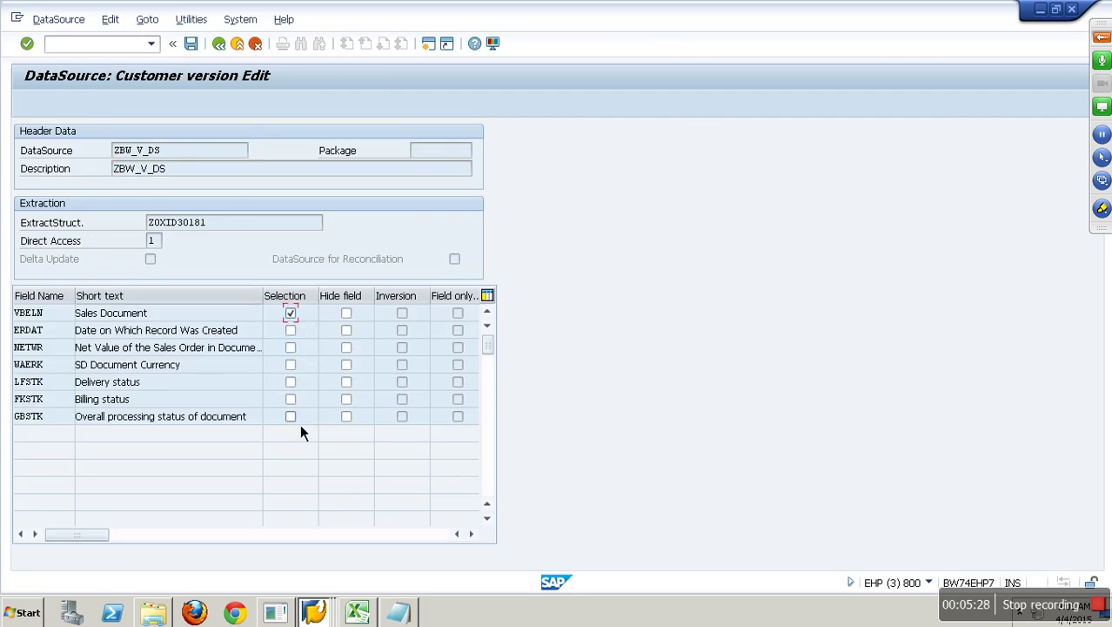
Make WAERK and FKSTK selection fields, hide ERDAT, and save the DataSource
left_click(290, 364)
left_click(291, 399)
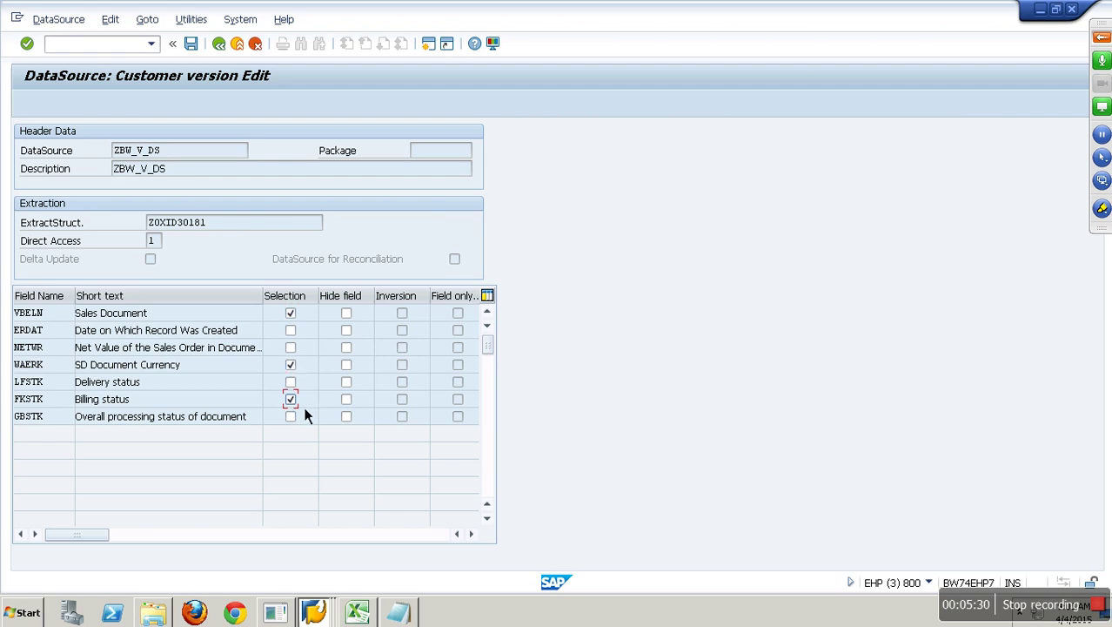
left_click(352, 334)
left_click(193, 45)
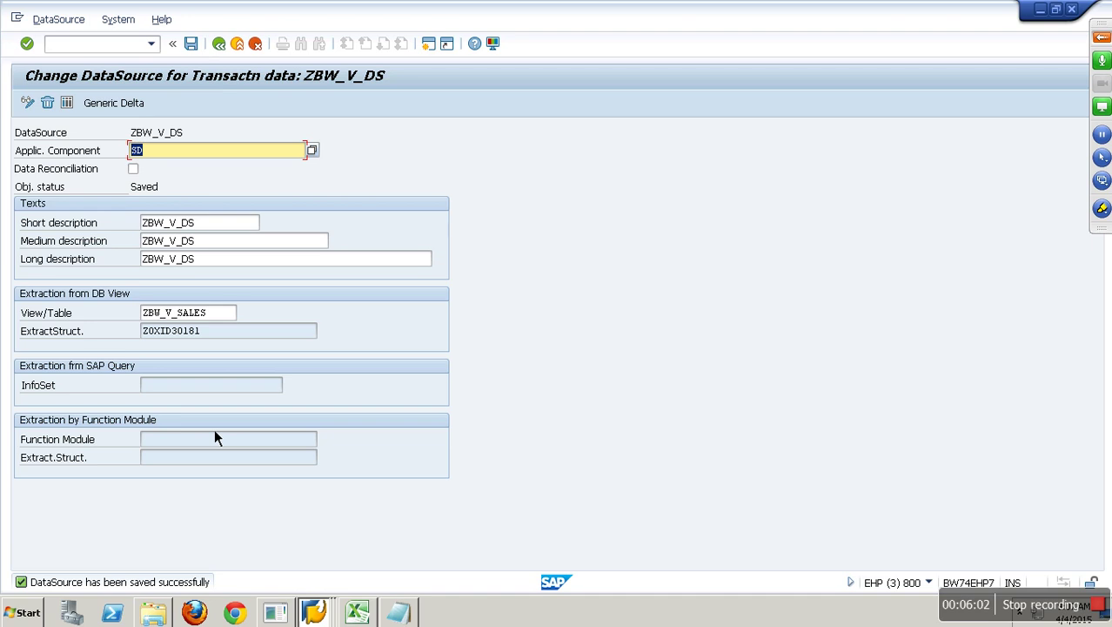
left_click(316, 609)
Count table VBUK's entries (58.625) from its contents, then return to the VBUK definition
left_click(302, 564)
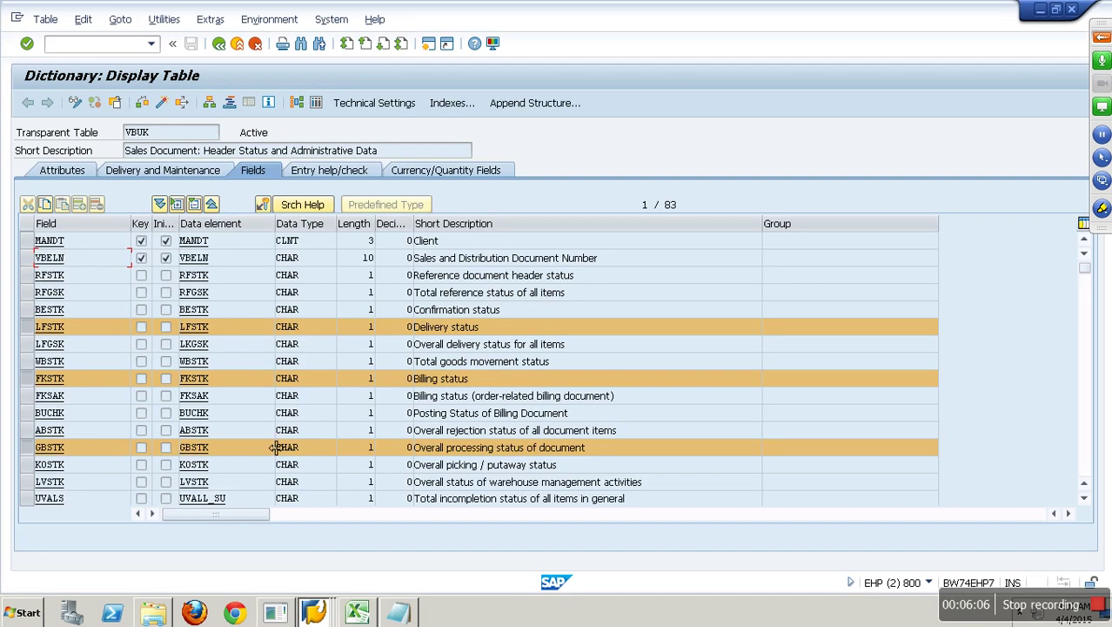
left_click(31, 329, "ctrl")
left_click(36, 380, "ctrl")
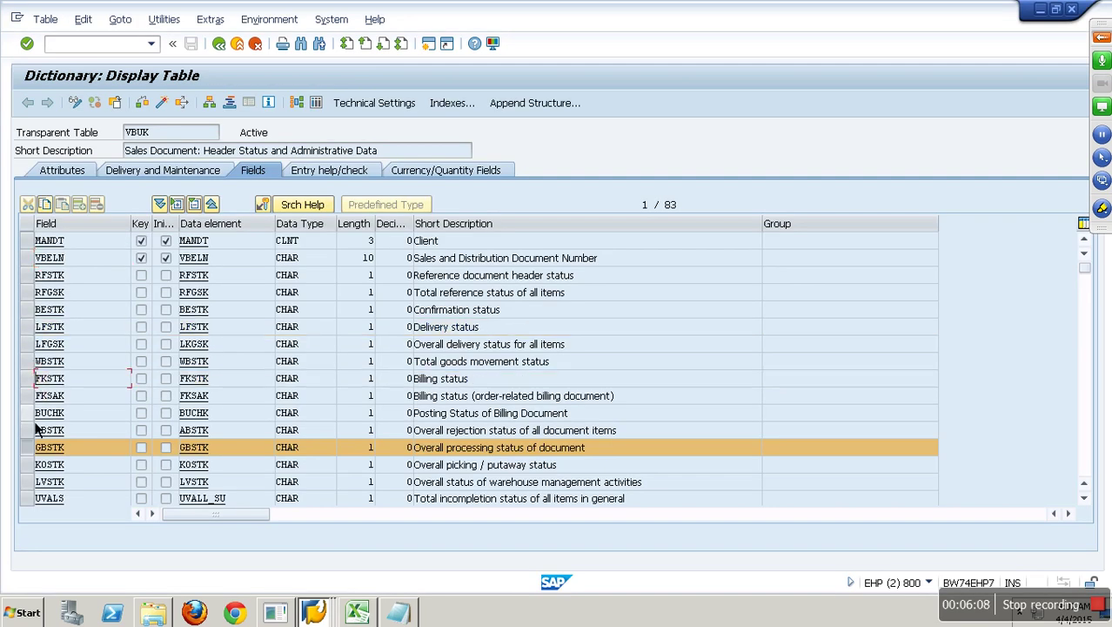
left_click(38, 447, "ctrl")
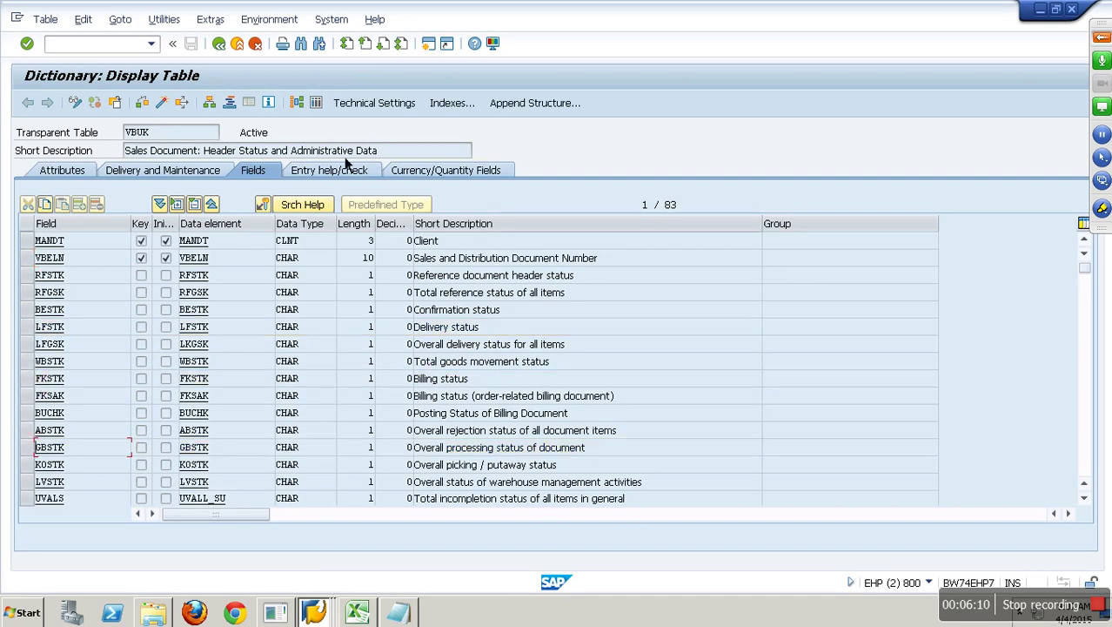
left_click(317, 104)
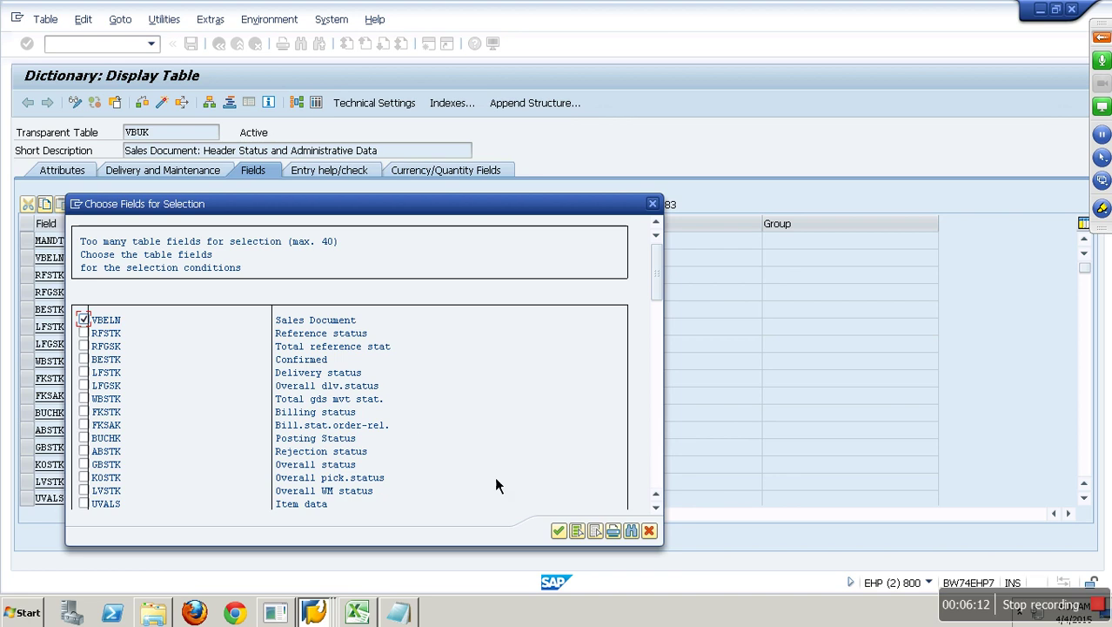
left_click(558, 530)
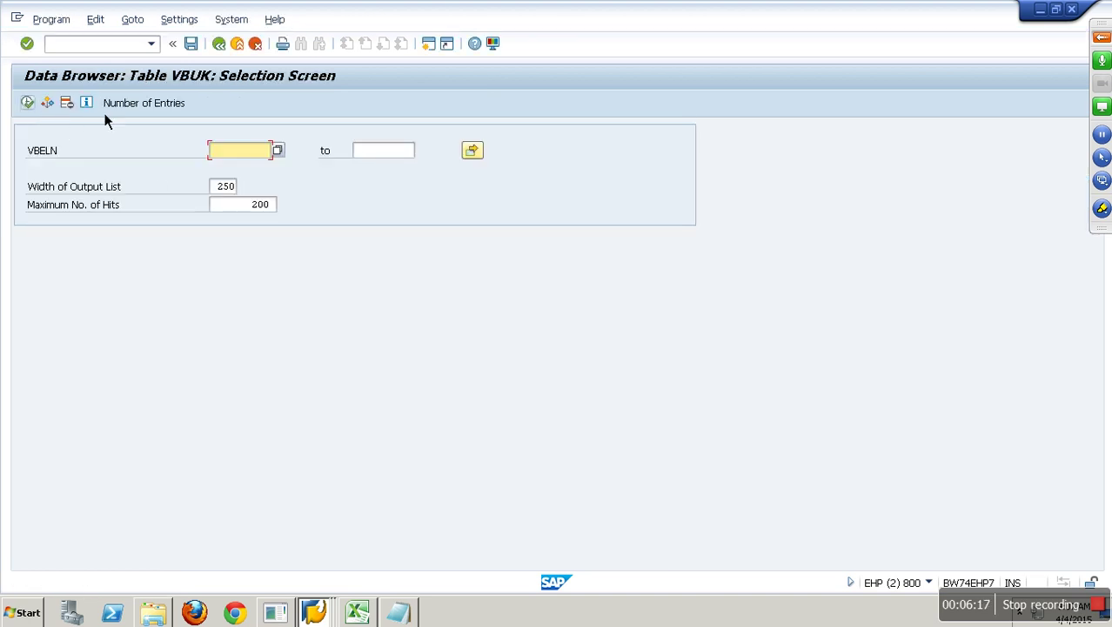
left_click(133, 108)
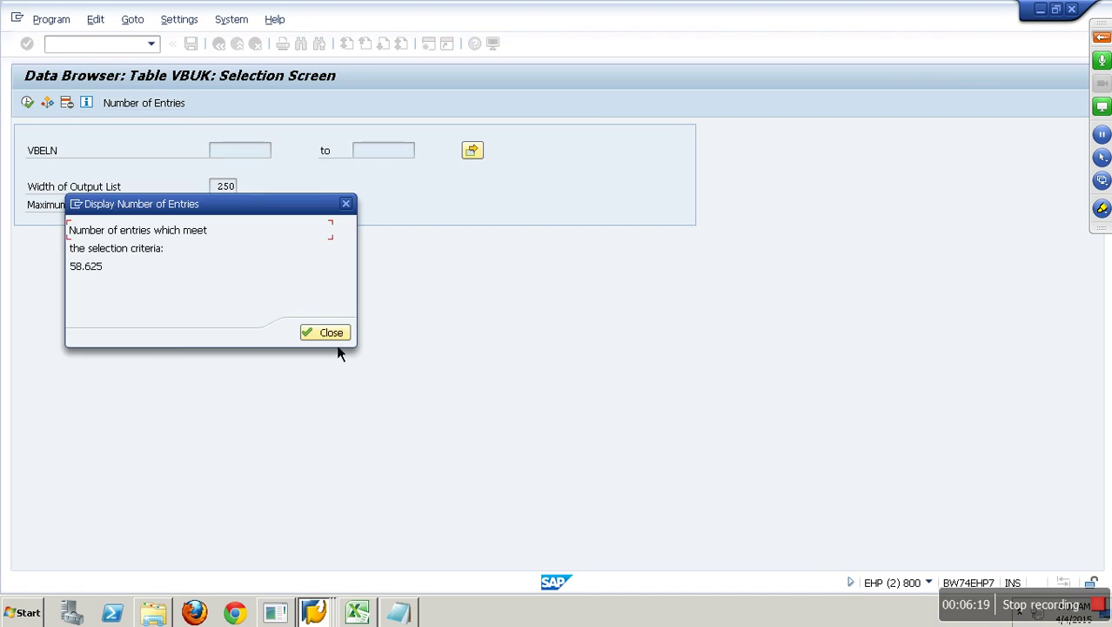
left_click(339, 339)
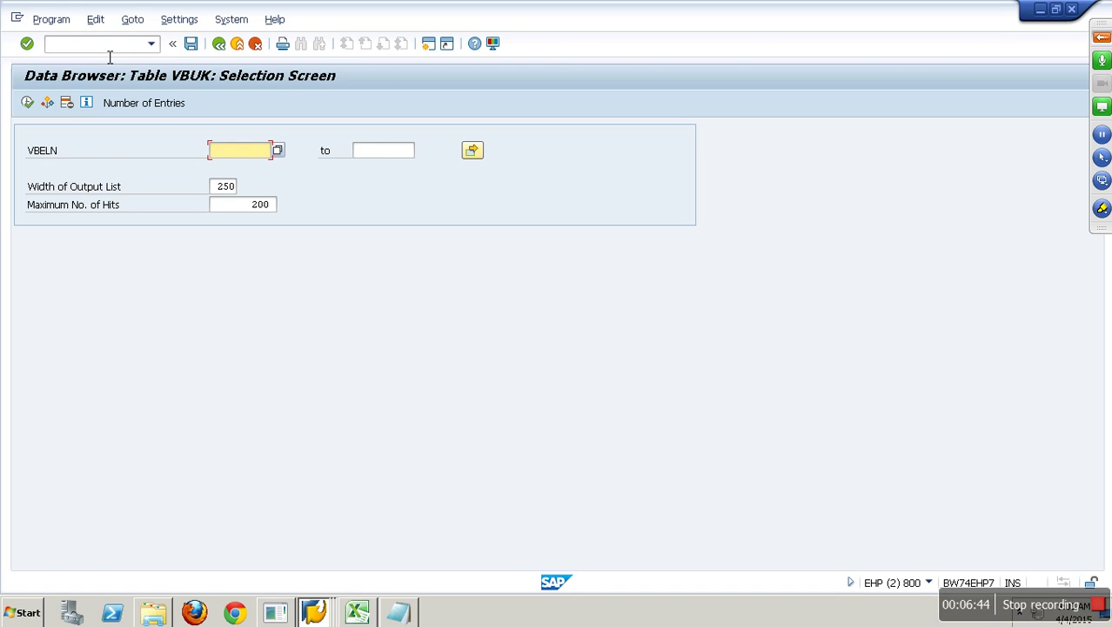
left_click(222, 48)
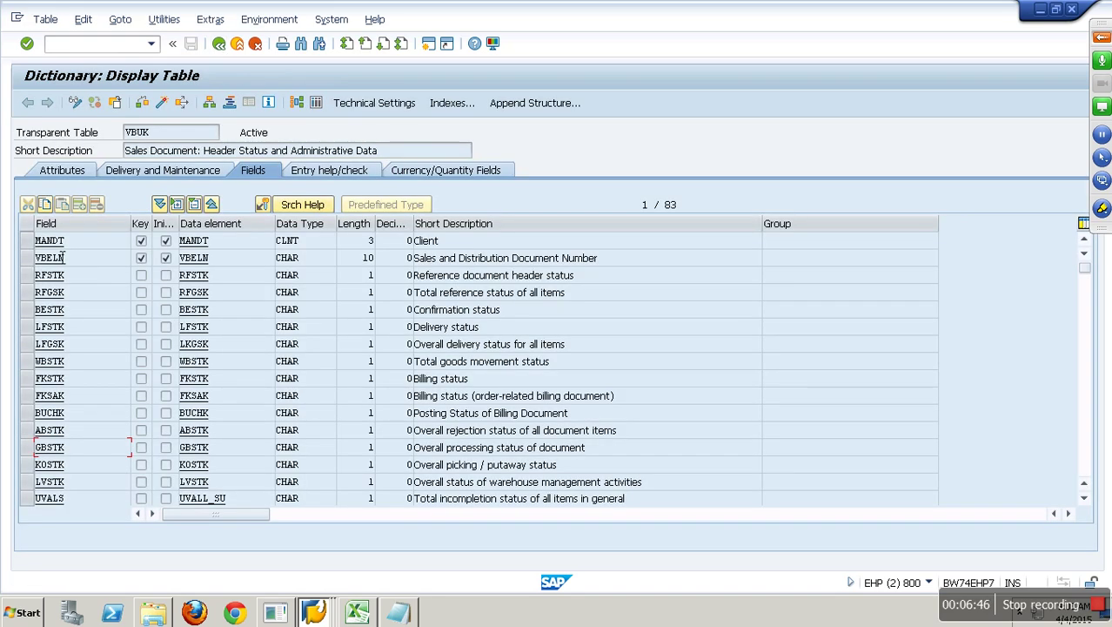
left_click(29, 242)
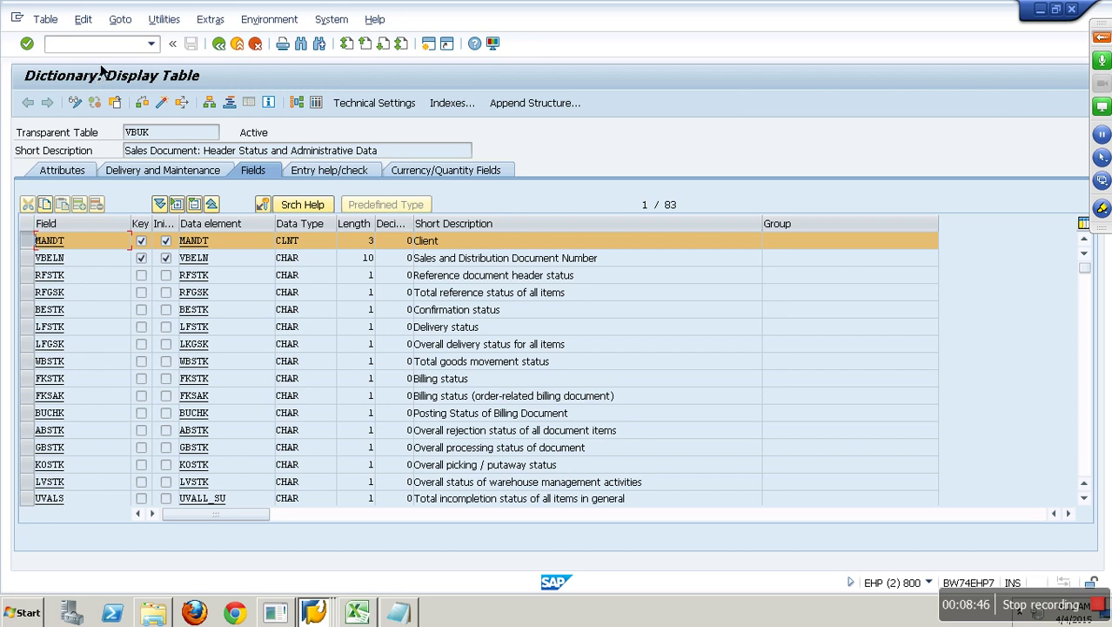
Switch to the ZBW_V_DS DataSource window
left_click(102, 47)
left_click(316, 614)
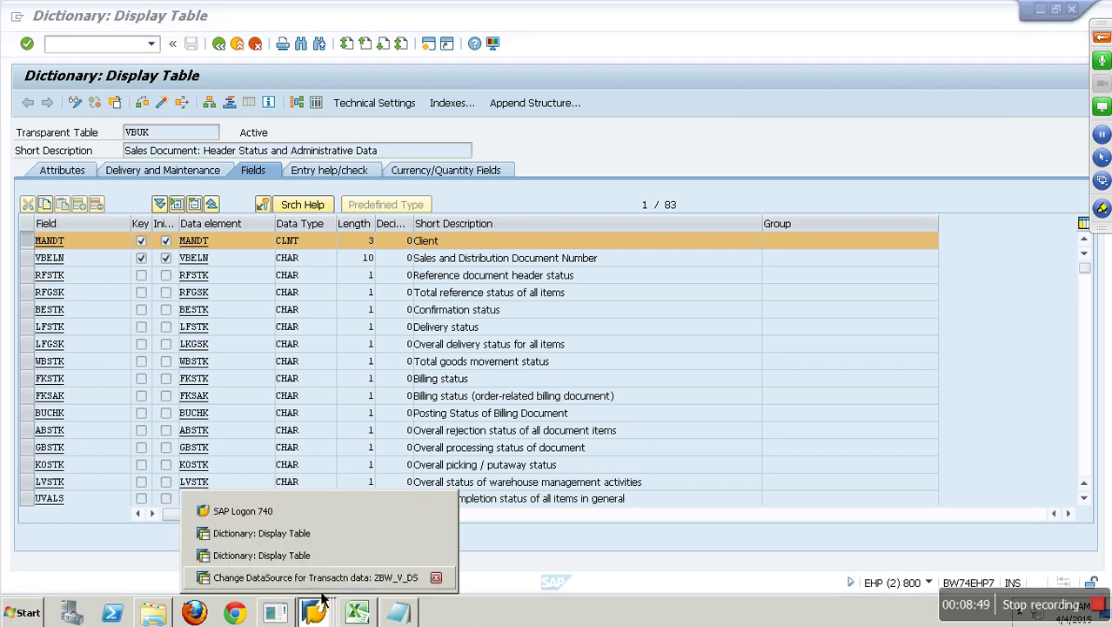
left_click(320, 579)
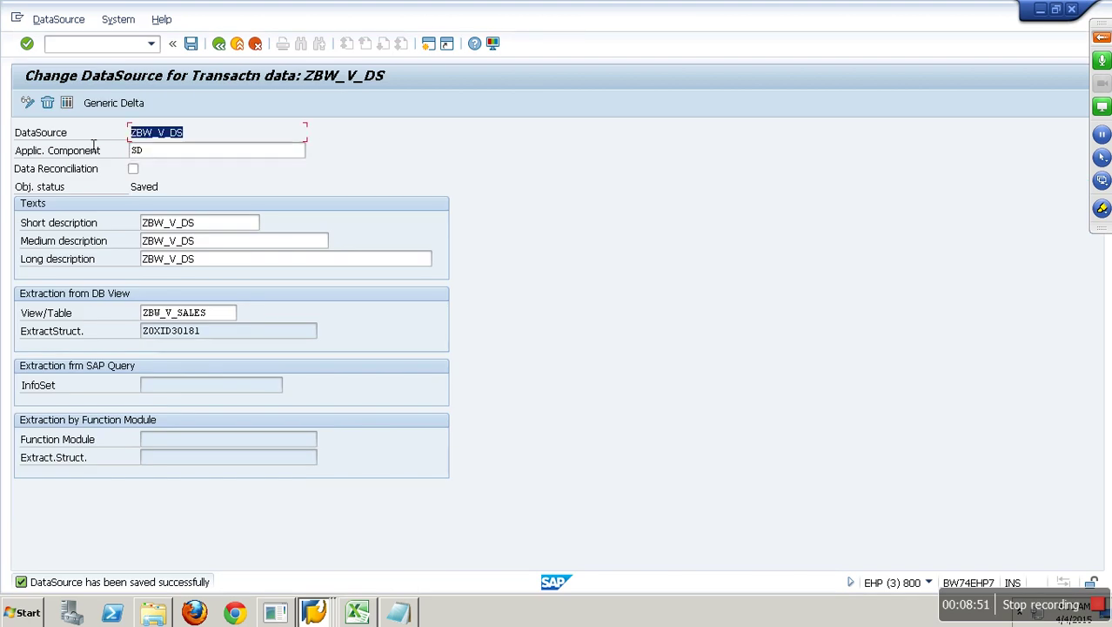
Run a test extraction of ZBW_V_DS in RSA3, selecting 1.000 records
left_click(107, 47)
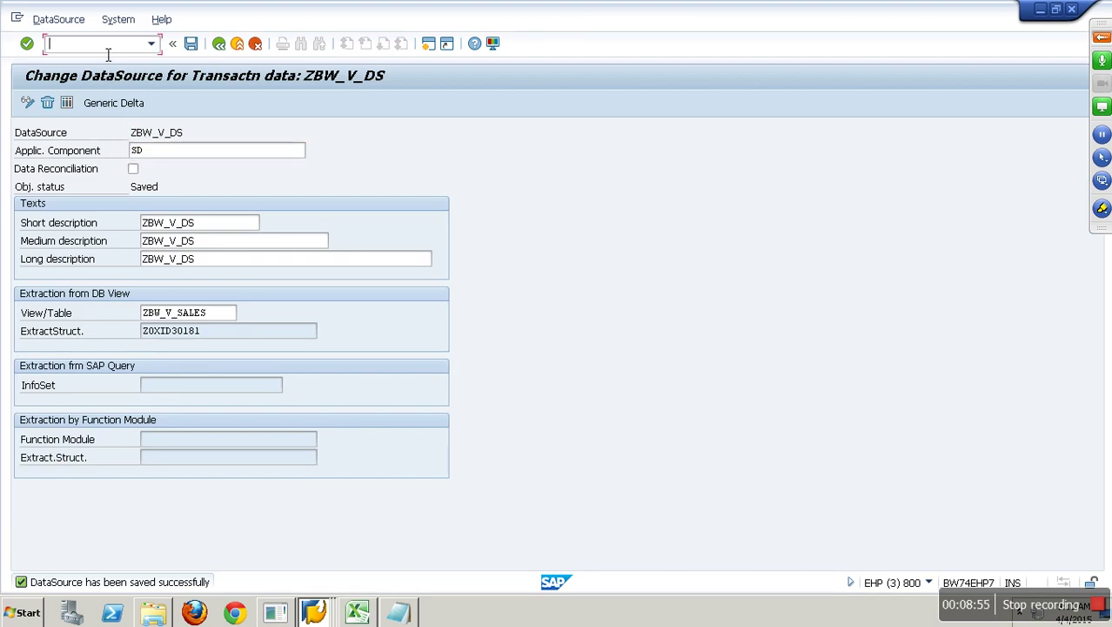
type("/nrsa3")
key("Return")
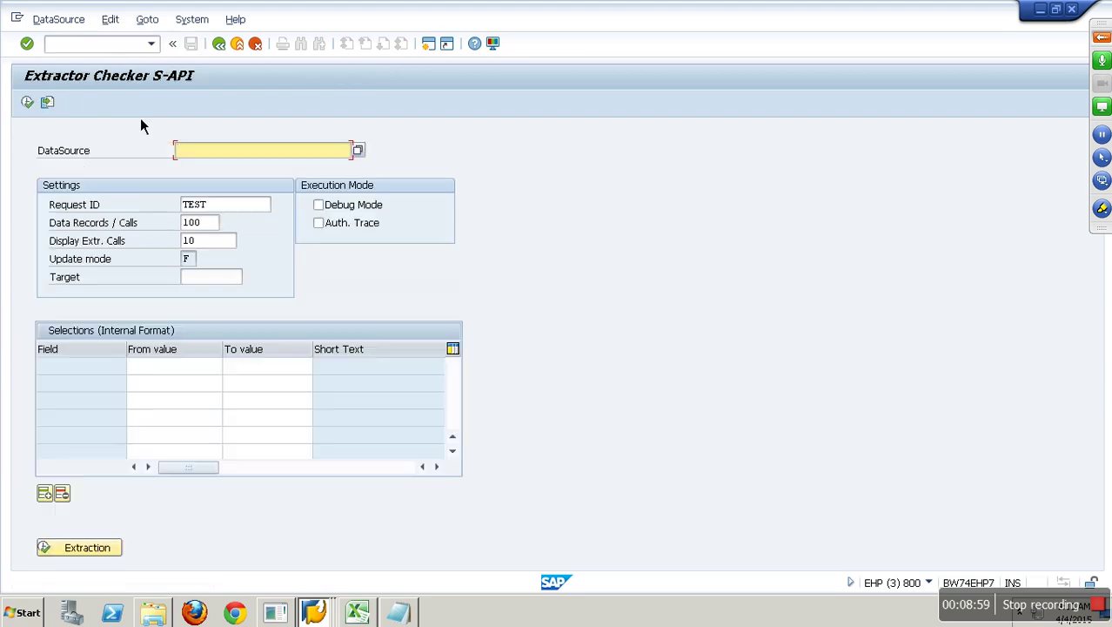
type("ZBW_V_DS")
key("Return")
left_click(41, 105)
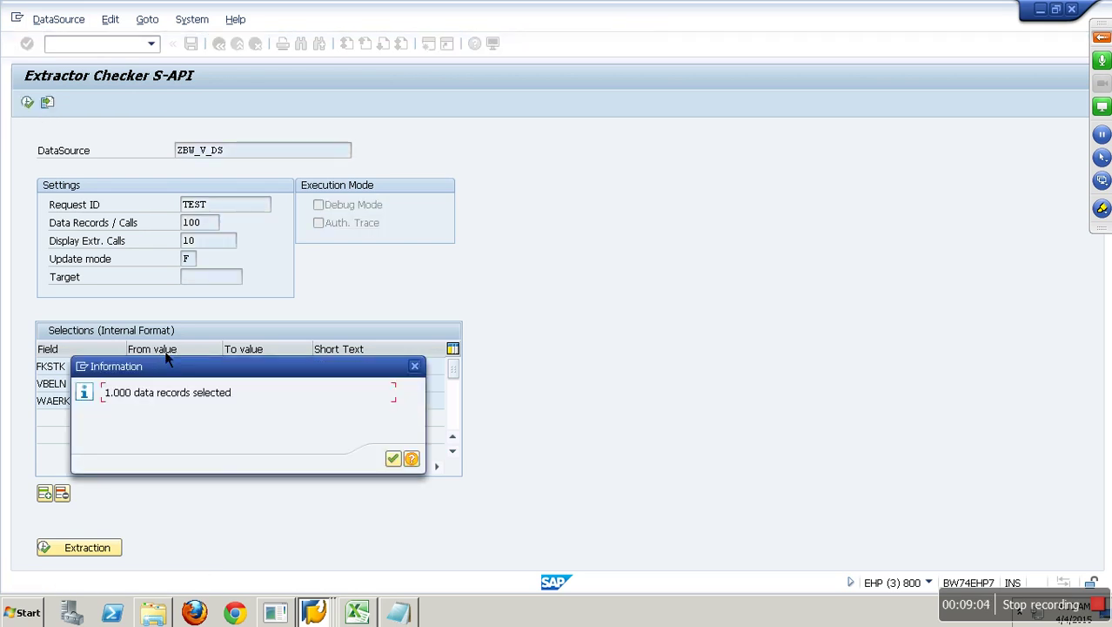
Rerun the extraction with Data Records / Calls set to 999999, selecting 10.638 records
left_click(392, 459)
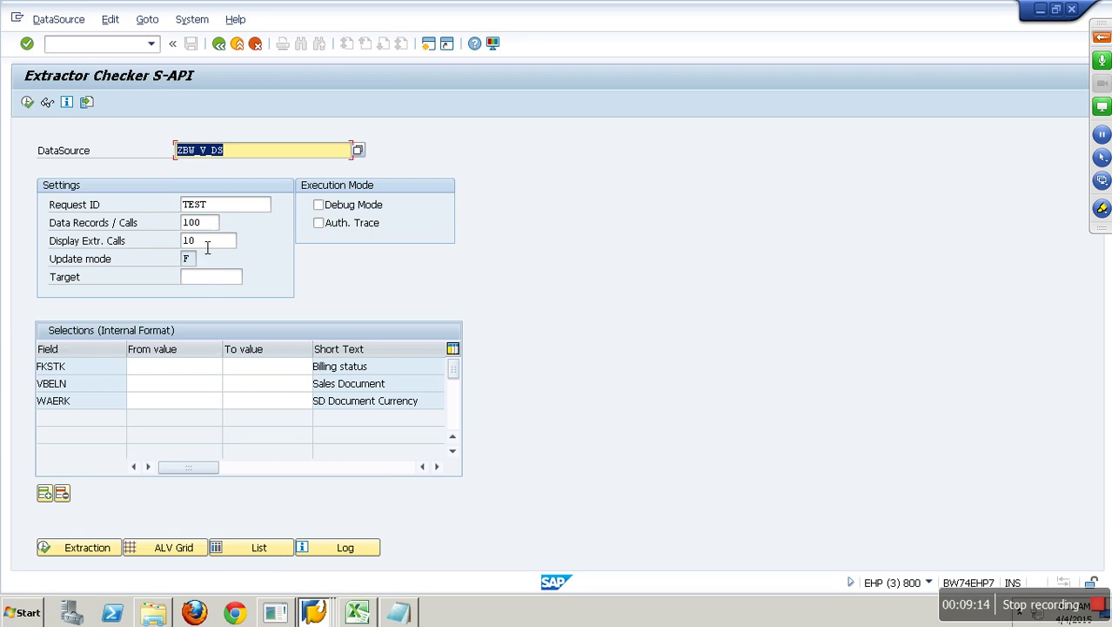
left_click_drag(207, 248, 186, 225)
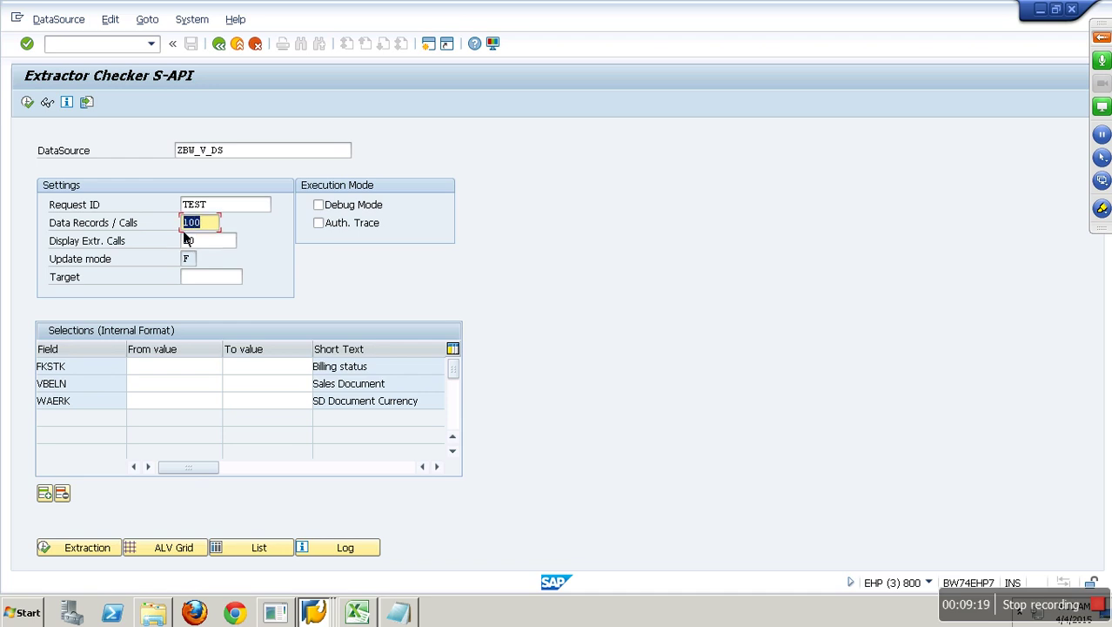
type("999999")
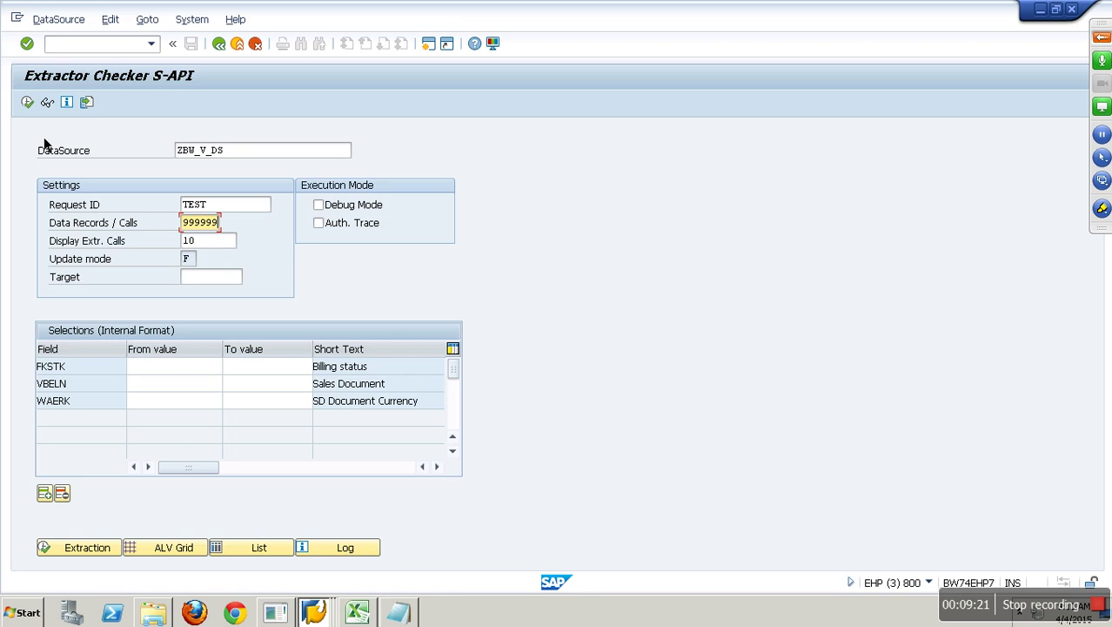
left_click(35, 103)
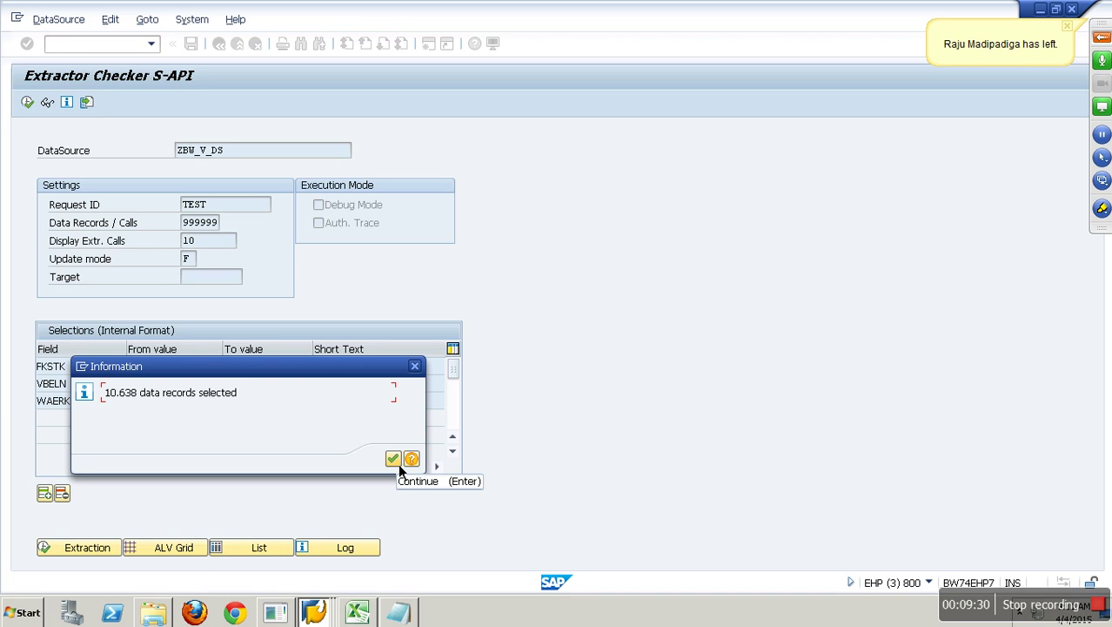
left_click(396, 462)
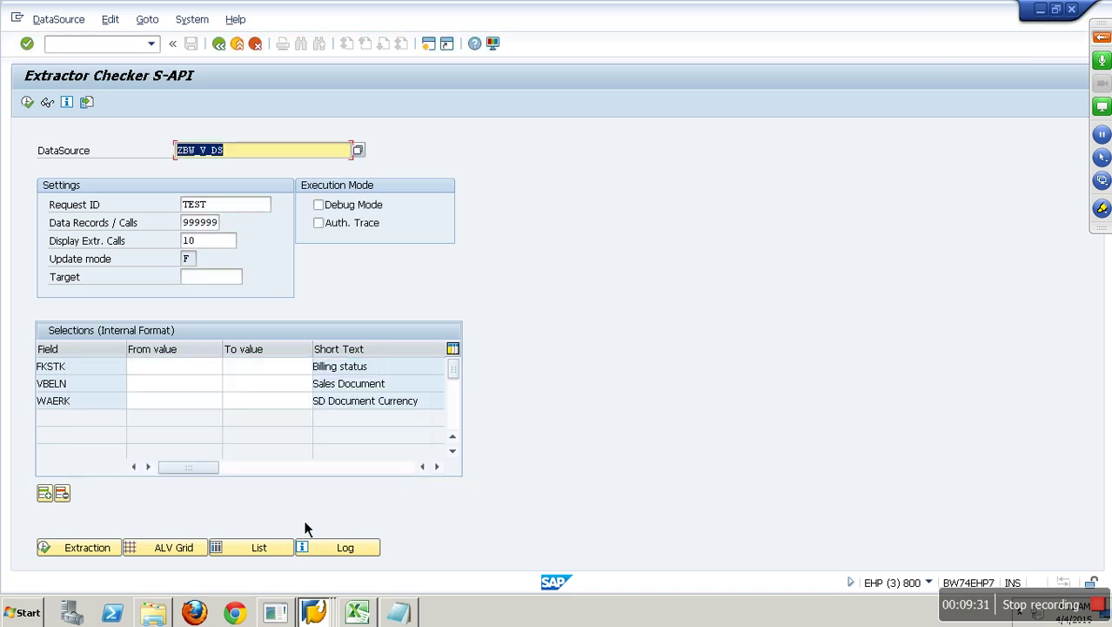
Show the extracted sales documents in the ALV grid with creation date, net value and DEM currency
left_click(197, 552)
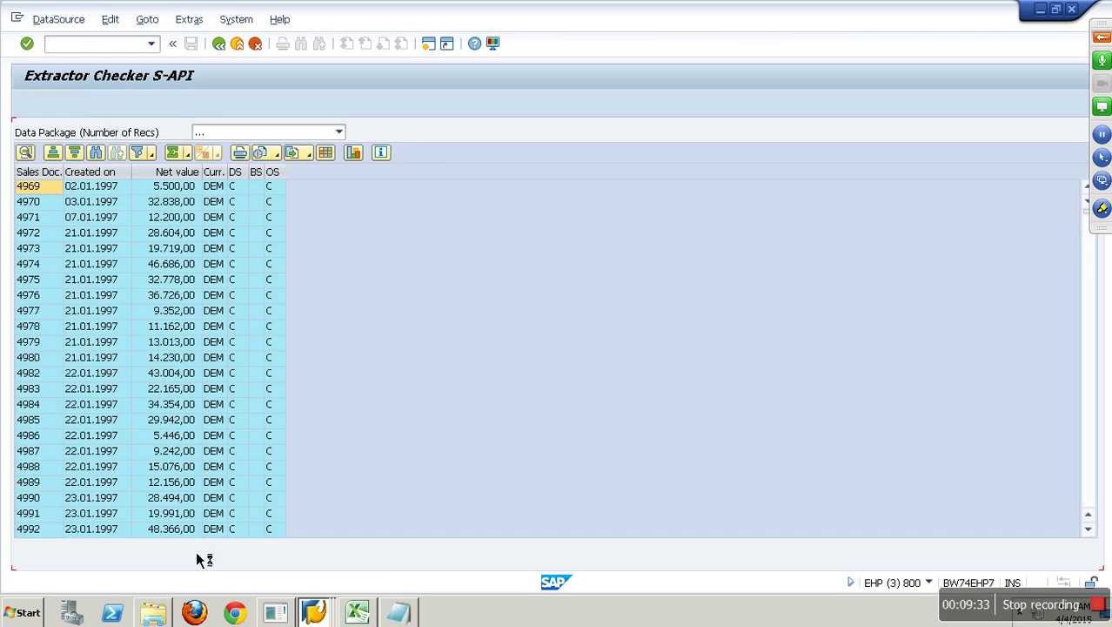